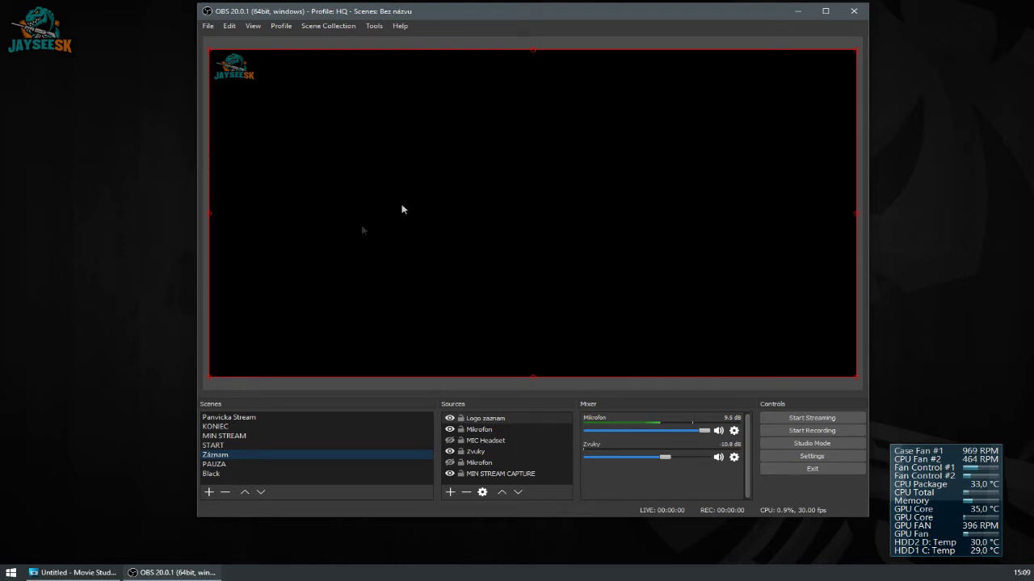
Look through the Black, START and KONIEC scenes, and return to the Záznam scene
{"action": "left_click_drag", "start_coordinate": [485, 12], "coordinate": [466, 16]}
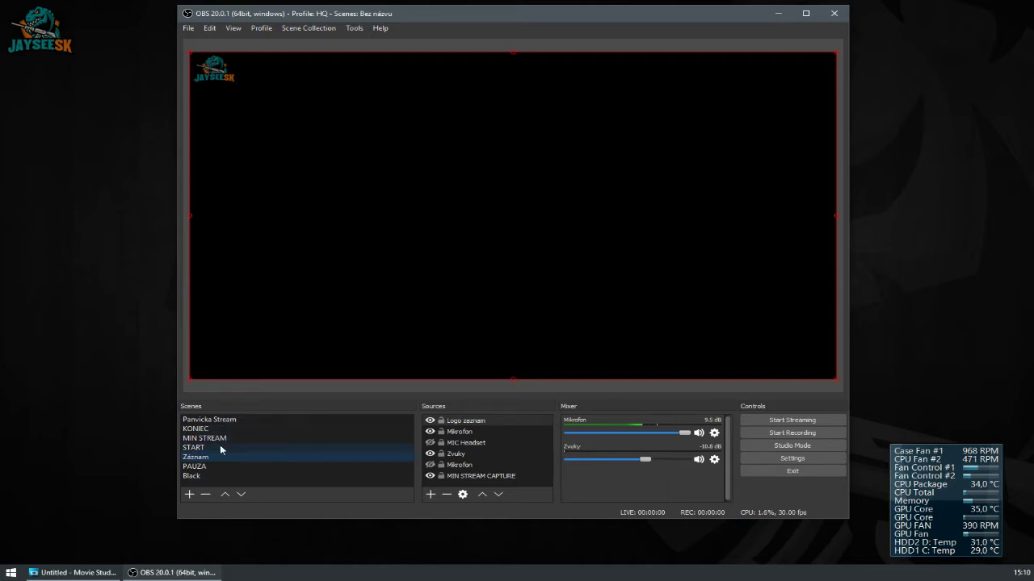
{"action": "left_click", "coordinate": [202, 477]}
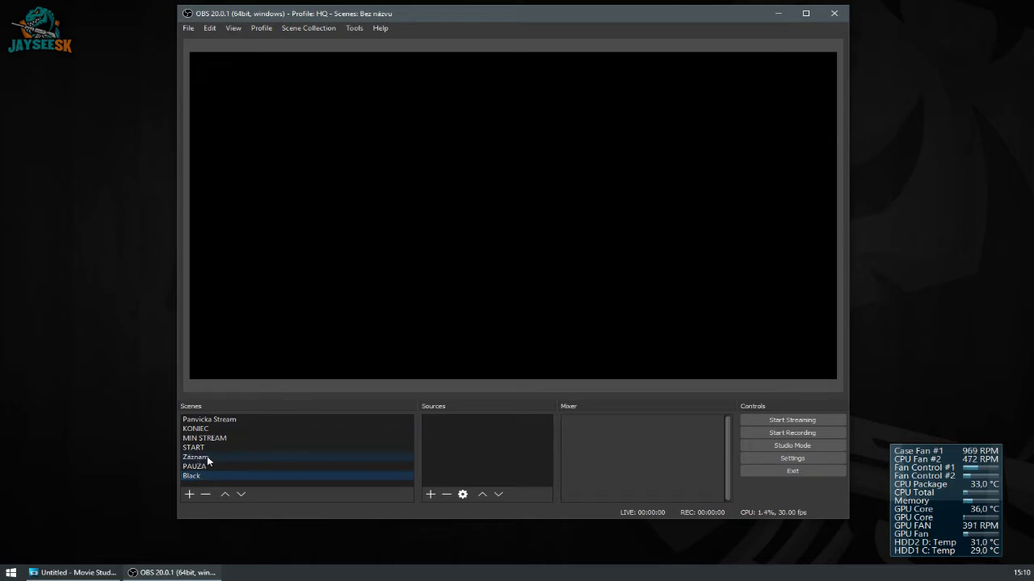
{"action": "left_click", "coordinate": [205, 449]}
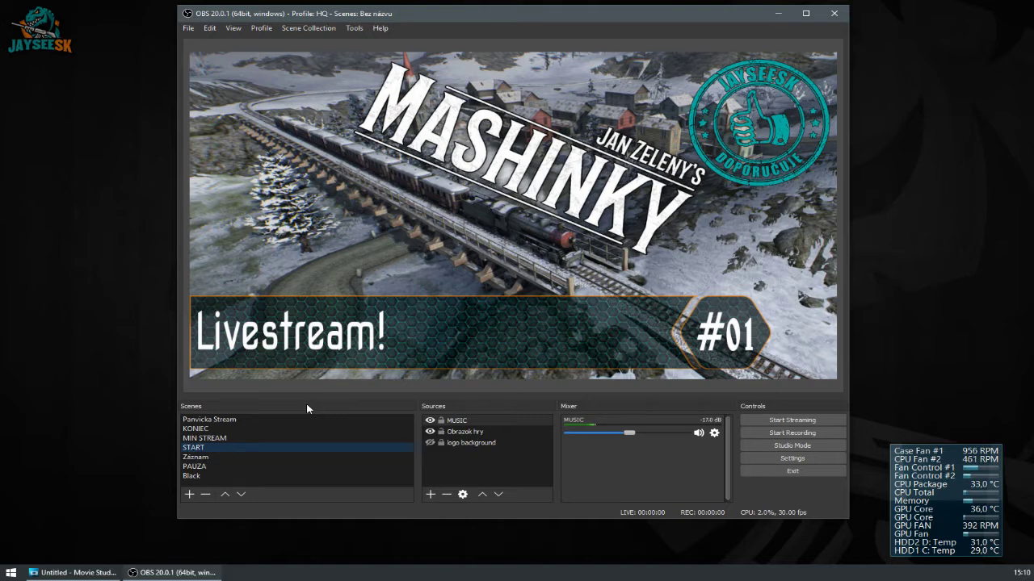
{"action": "left_click", "coordinate": [208, 429]}
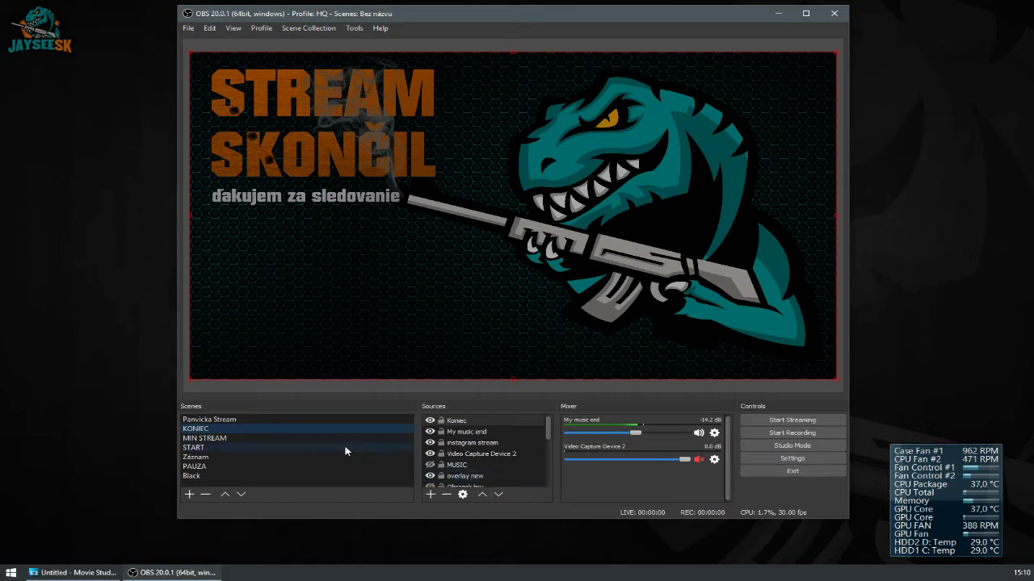
{"action": "left_click", "coordinate": [217, 457]}
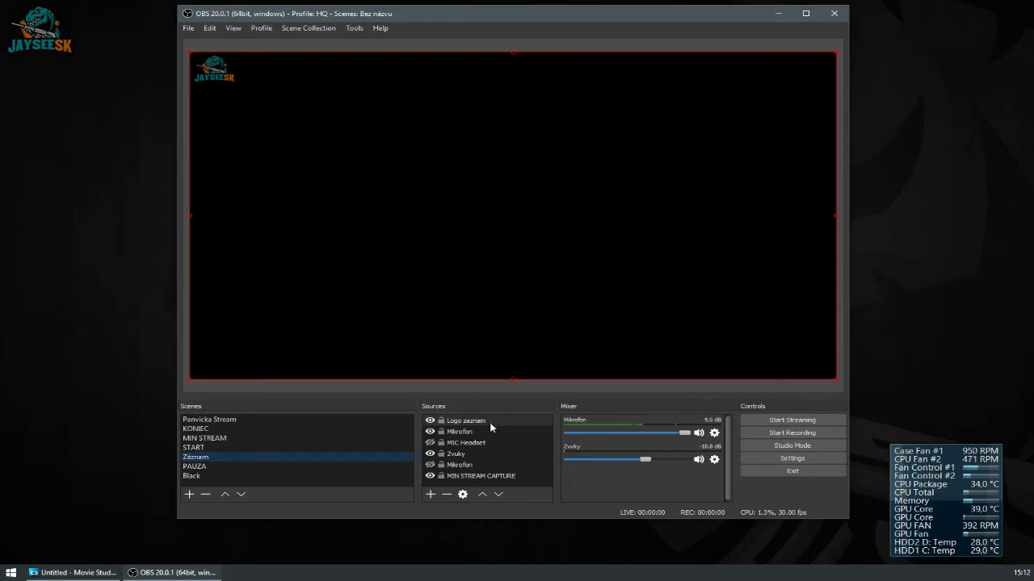
Review the Mikrofon and Zvuky sources of the Záznam scene and the window and capture options of MIN STREAM CAPTURE
{"action": "left_click", "coordinate": [471, 432]}
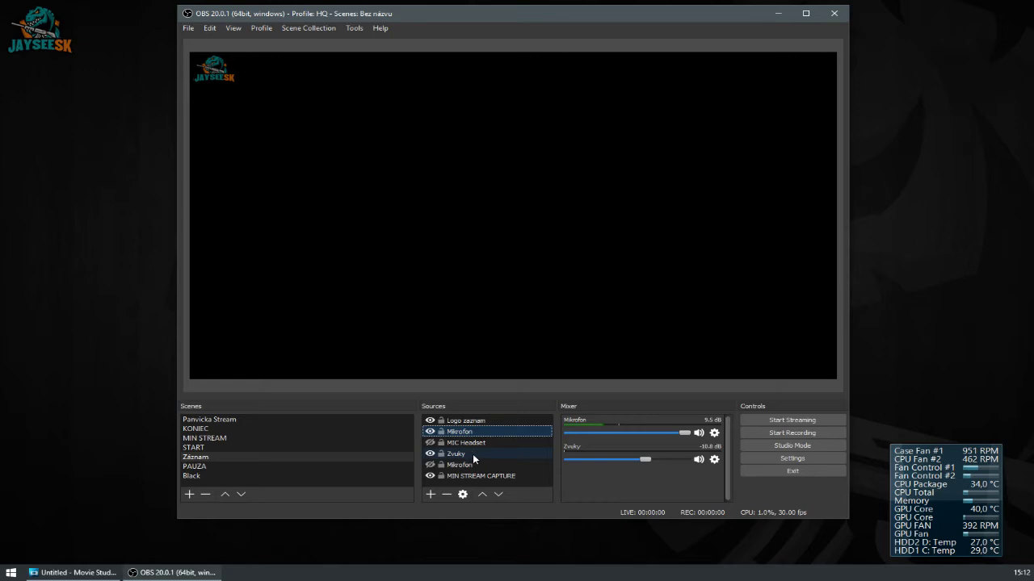
{"action": "left_click", "coordinate": [472, 454]}
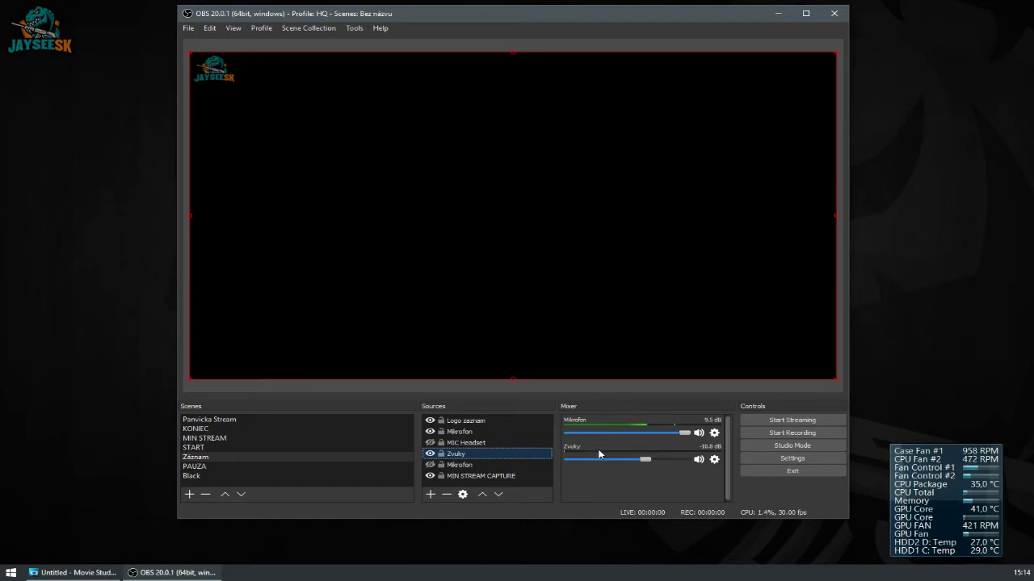
{"action": "double_click", "coordinate": [485, 476]}
{"action": "left_click_drag", "start_coordinate": [355, 62], "coordinate": [314, 67]}
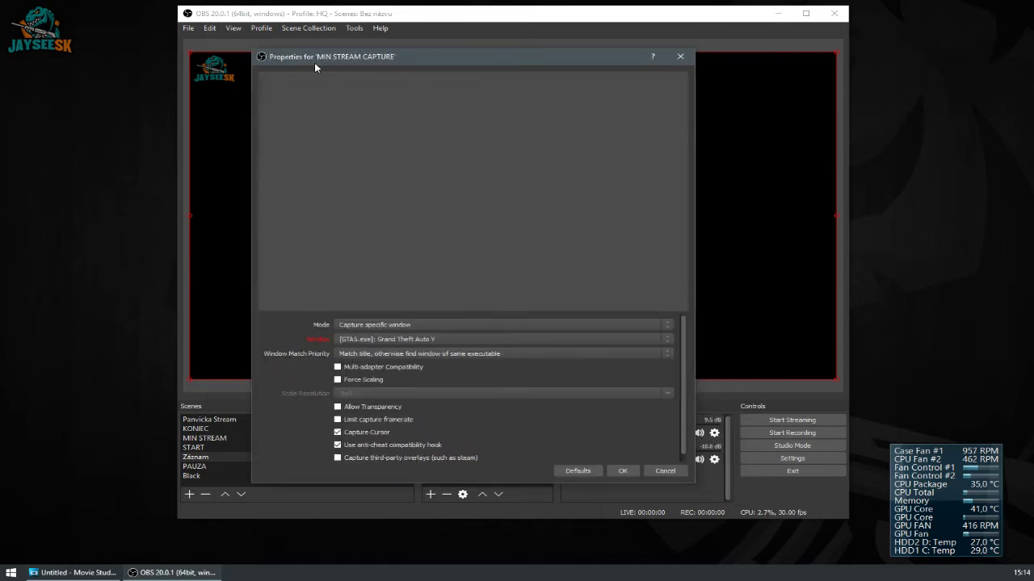
{"action": "left_click_drag", "start_coordinate": [315, 67], "coordinate": [336, 43]}
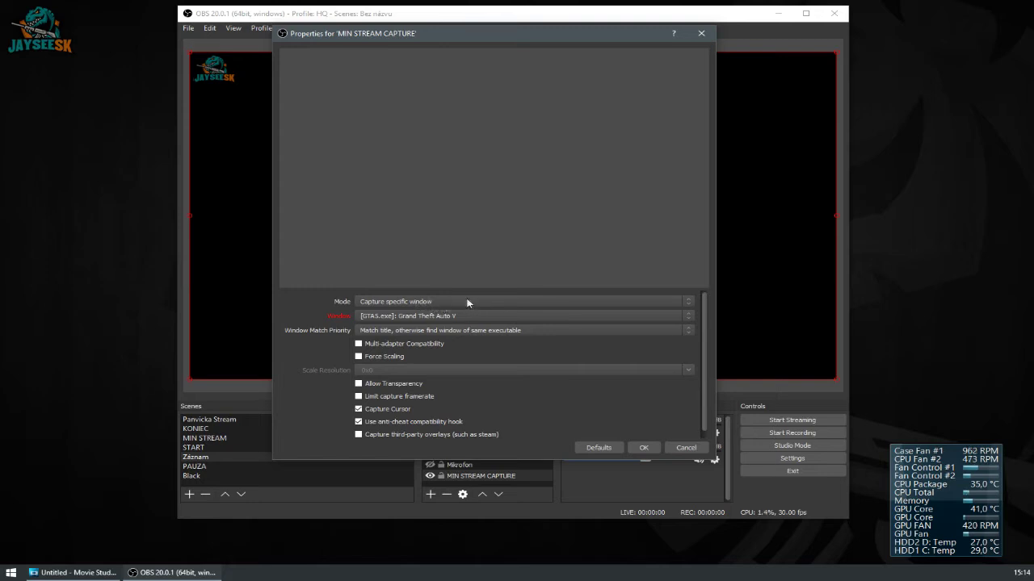
{"action": "left_click", "coordinate": [408, 316]}
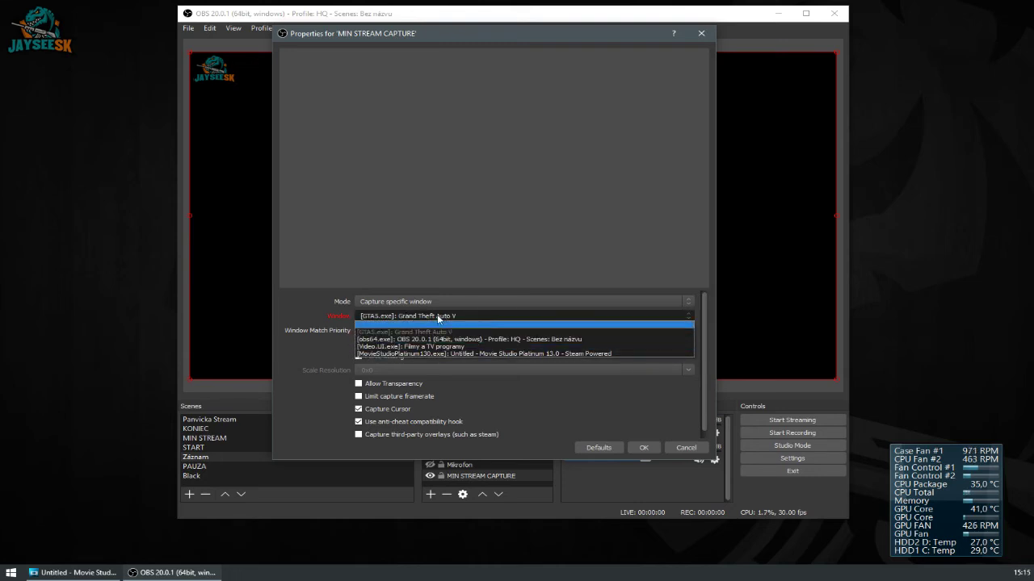
{"action": "left_click", "coordinate": [437, 314]}
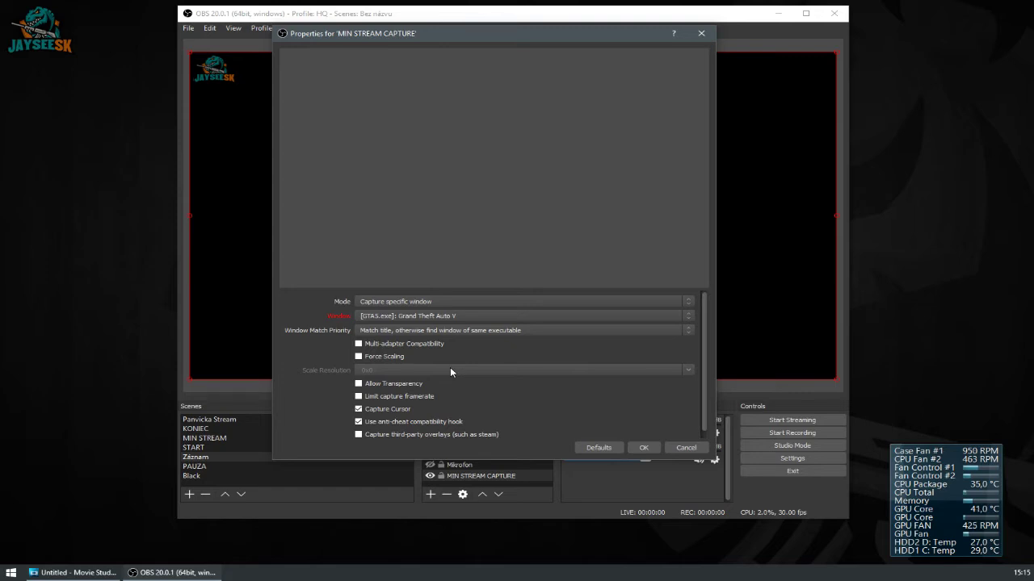
{"action": "scroll", "coordinate": [583, 412], "scroll_direction": "down", "scroll_amount": 1}
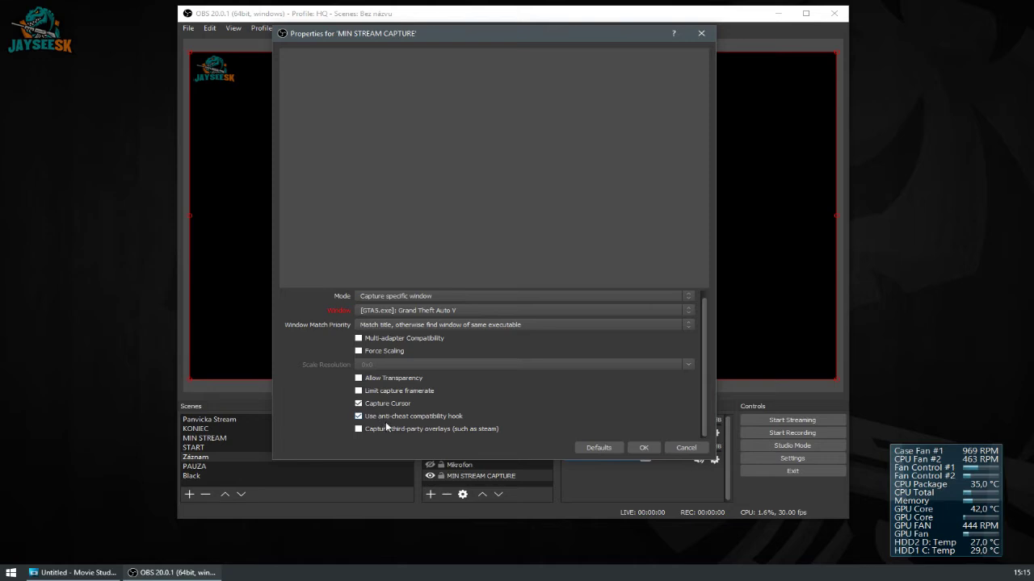
{"action": "left_click", "coordinate": [640, 448]}
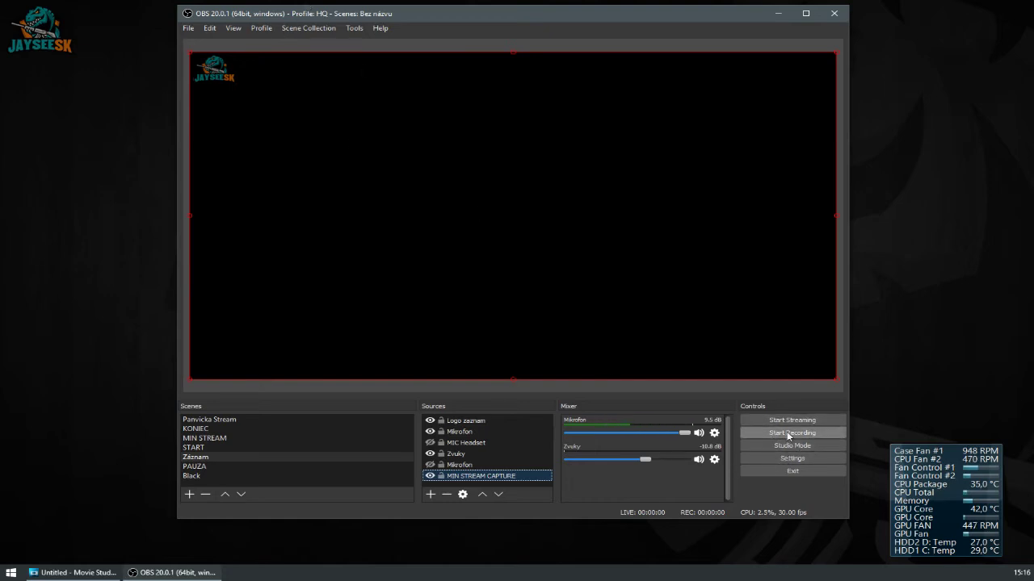
Open the program settings and review the available languages and the bitrate used for streaming output
{"action": "left_click", "coordinate": [779, 462]}
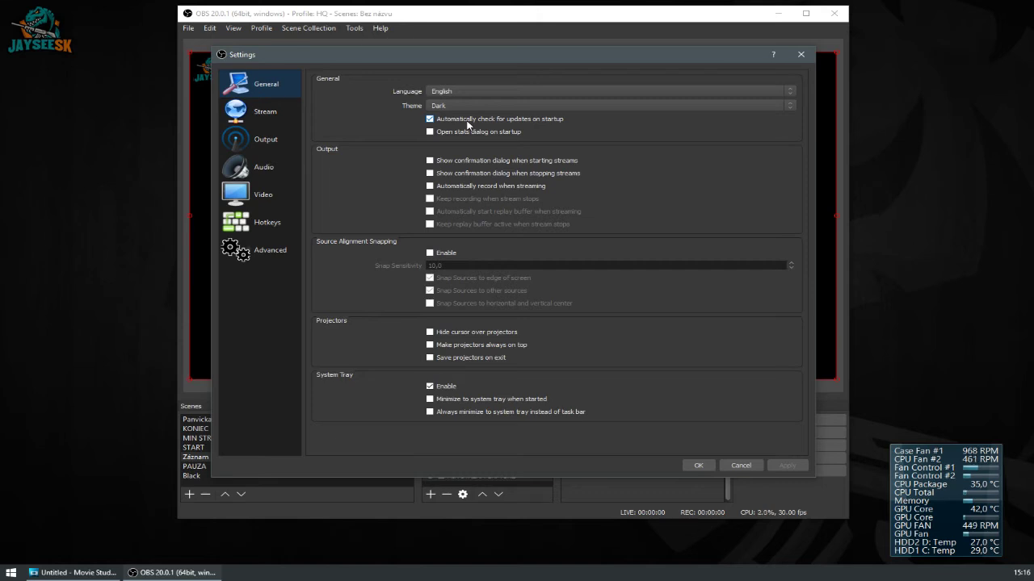
{"action": "left_click", "coordinate": [453, 91]}
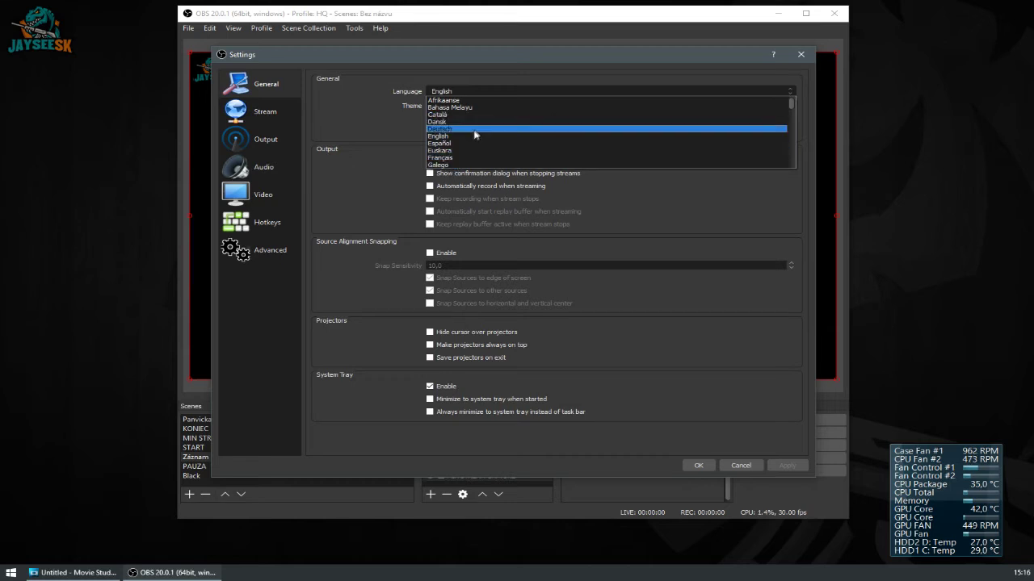
{"action": "left_click", "coordinate": [363, 138]}
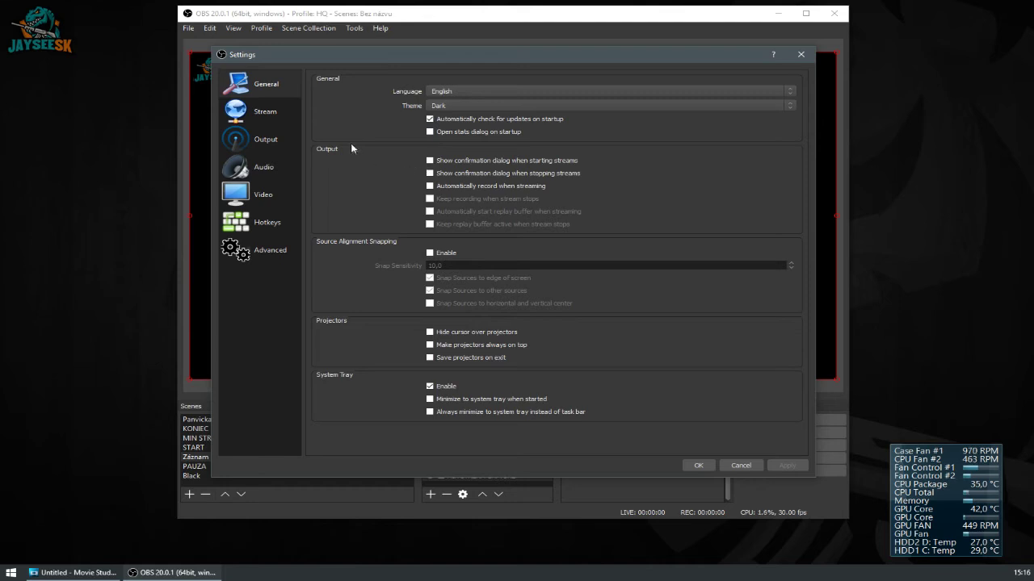
{"action": "left_click", "coordinate": [262, 143]}
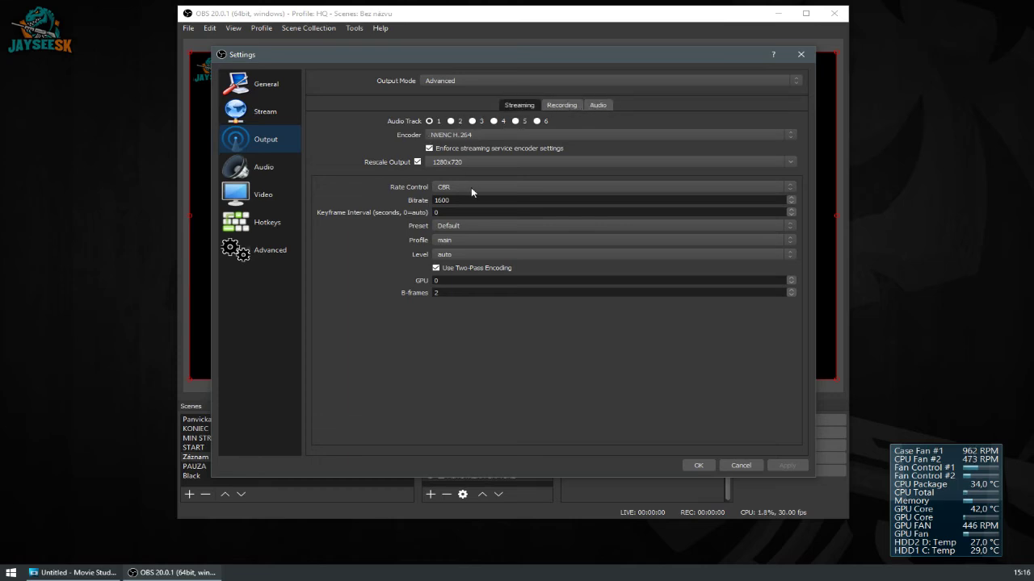
{"action": "left_click_drag", "start_coordinate": [463, 200], "coordinate": [400, 206]}
Examine the recording output settings: path, type, encoder choices, bitrate and keyframe interval
{"action": "left_click", "coordinate": [560, 106]}
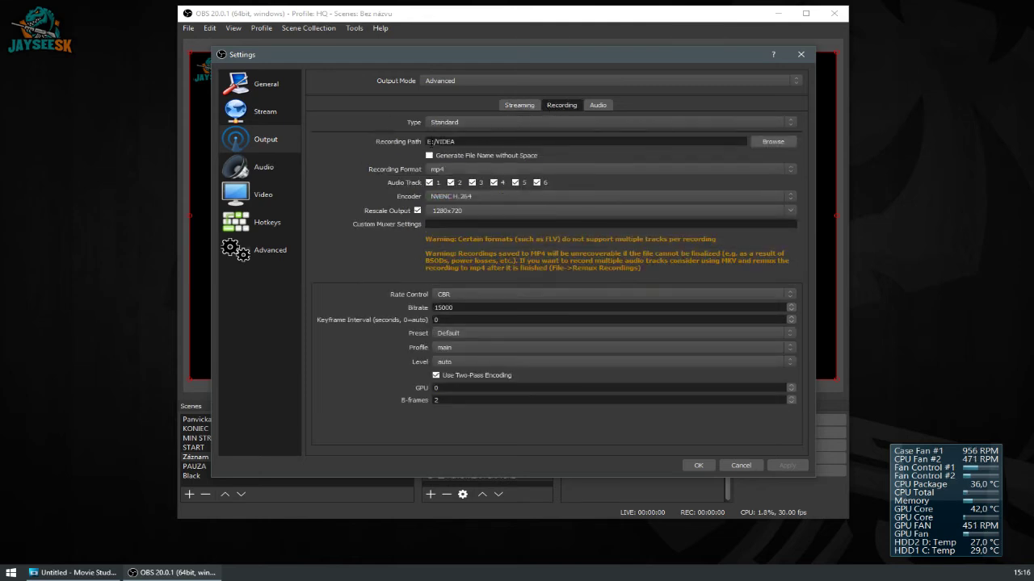
{"action": "left_click_drag", "start_coordinate": [458, 142], "coordinate": [386, 157]}
{"action": "left_click", "coordinate": [472, 142]}
{"action": "left_click", "coordinate": [495, 123]}
{"action": "left_click", "coordinate": [369, 129]}
{"action": "left_click", "coordinate": [464, 197]}
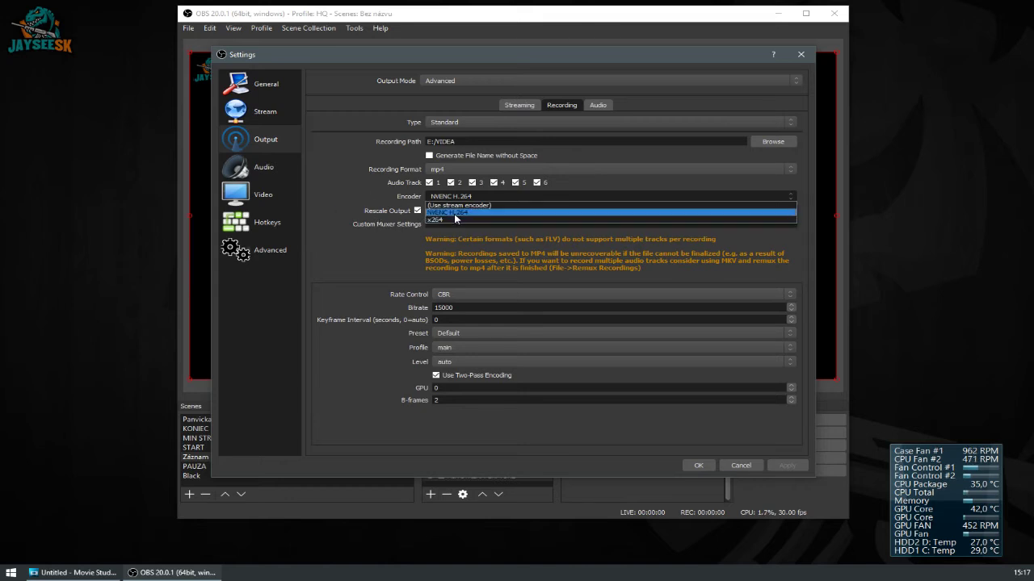
{"action": "left_click", "coordinate": [381, 190]}
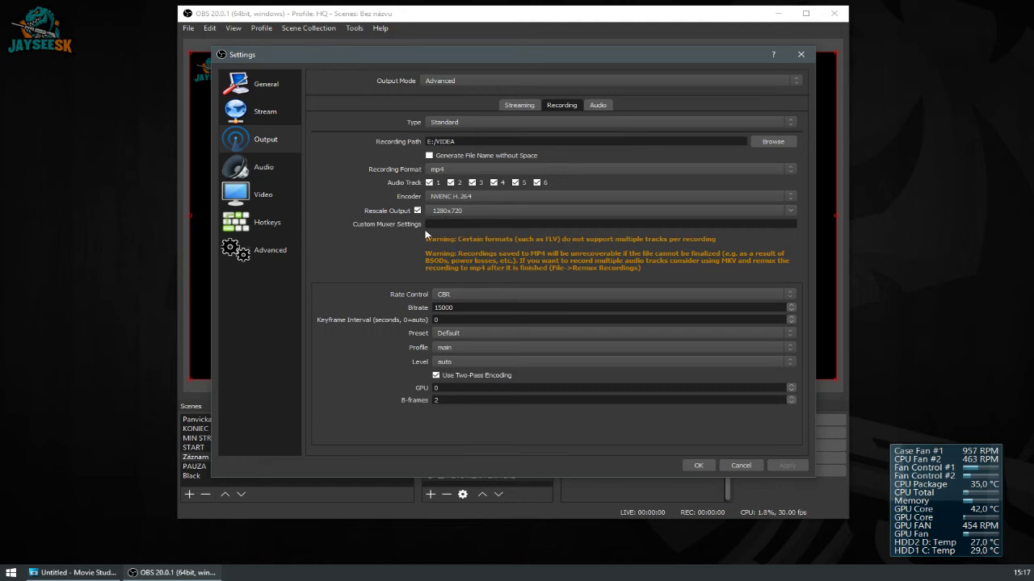
{"action": "double_click", "coordinate": [469, 308]}
{"action": "left_click", "coordinate": [478, 310]}
{"action": "left_click", "coordinate": [462, 320]}
Compare the output audio bitrates per track with the audio track selected for streaming
{"action": "left_click", "coordinate": [597, 105]}
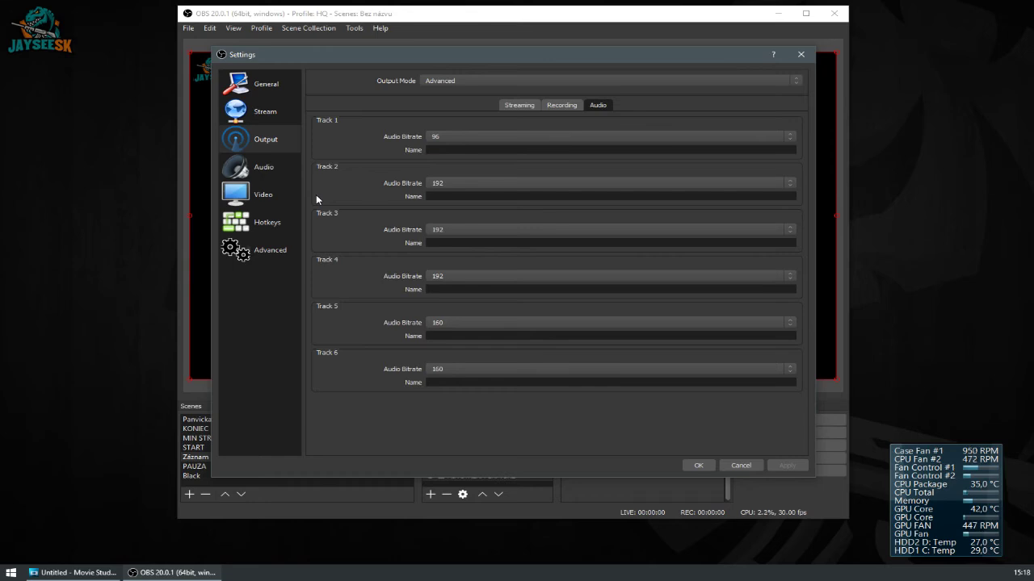
{"action": "left_click", "coordinate": [439, 134]}
{"action": "left_click", "coordinate": [446, 126]}
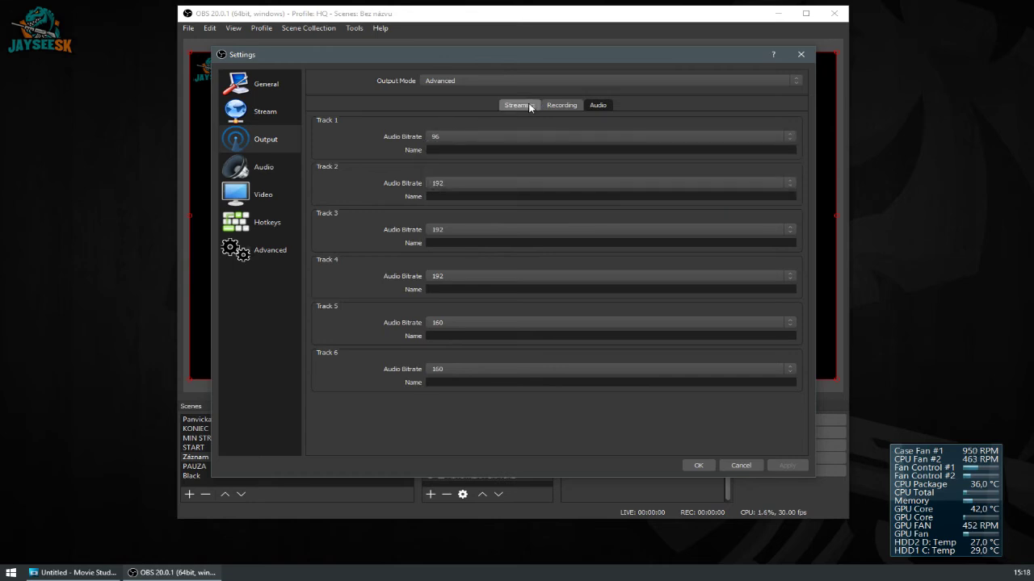
{"action": "left_click", "coordinate": [533, 105]}
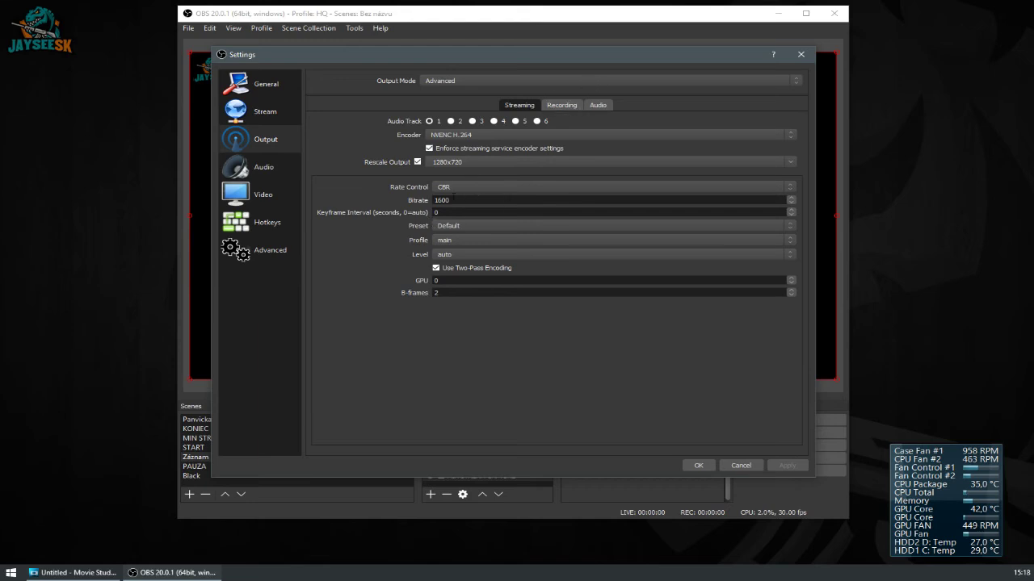
{"action": "left_click", "coordinate": [597, 106]}
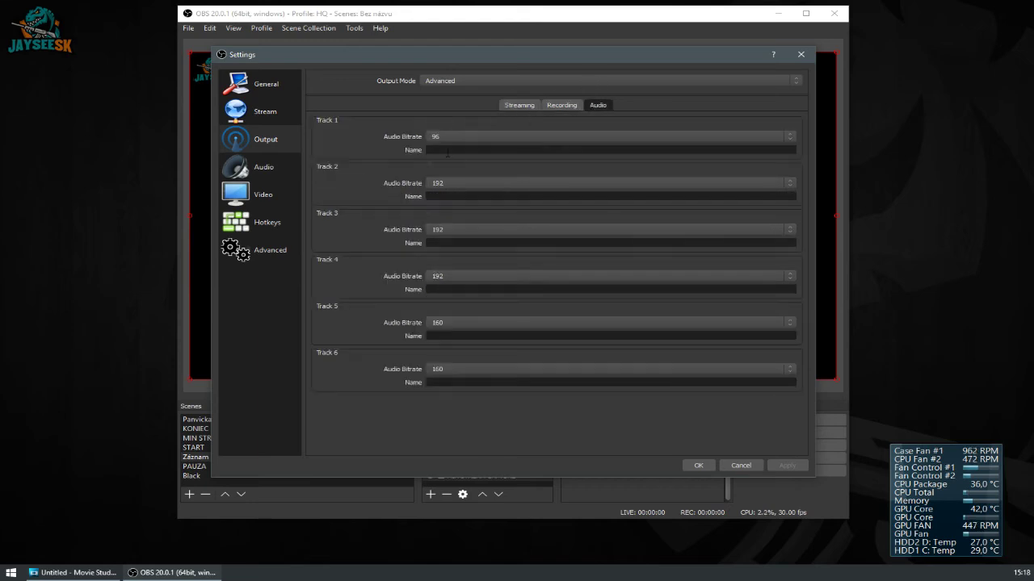
{"action": "left_click", "coordinate": [517, 105]}
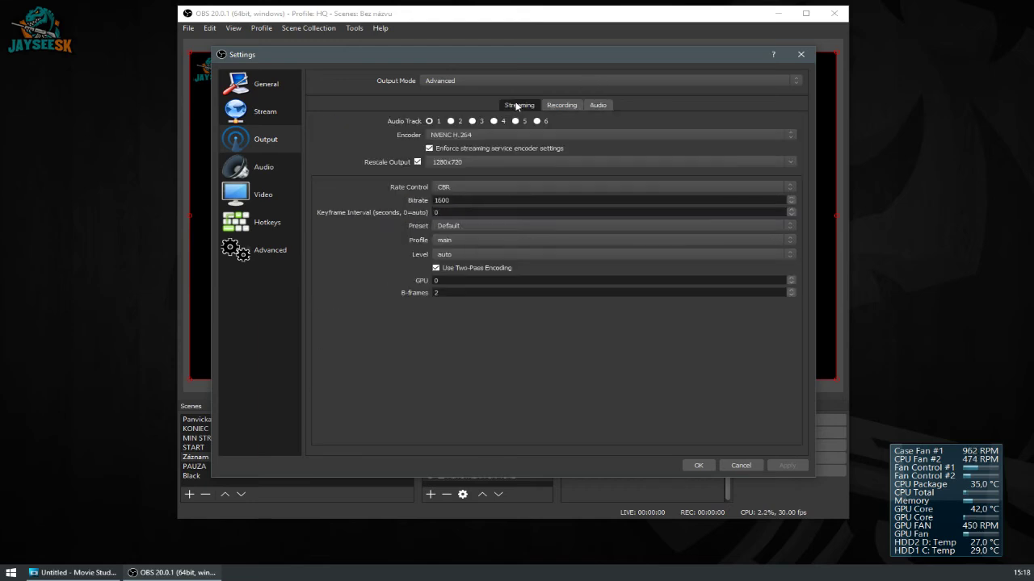
{"action": "left_click", "coordinate": [591, 105]}
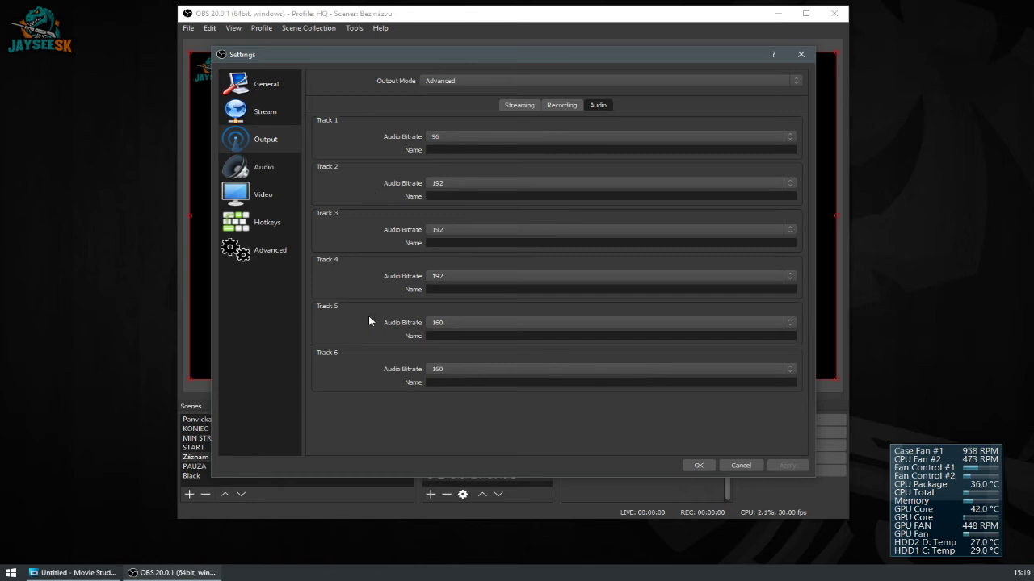
Set the audio bitrate of Track 5 and Track 6 to 192, apply the change and close the settings
{"action": "left_click", "coordinate": [462, 325]}
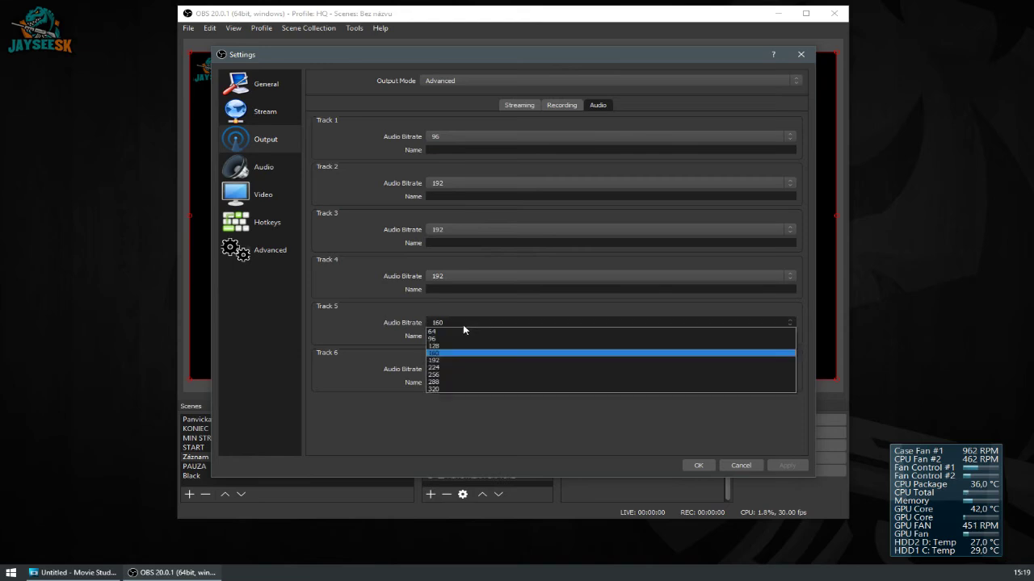
{"action": "left_click", "coordinate": [450, 361]}
{"action": "left_click", "coordinate": [439, 370]}
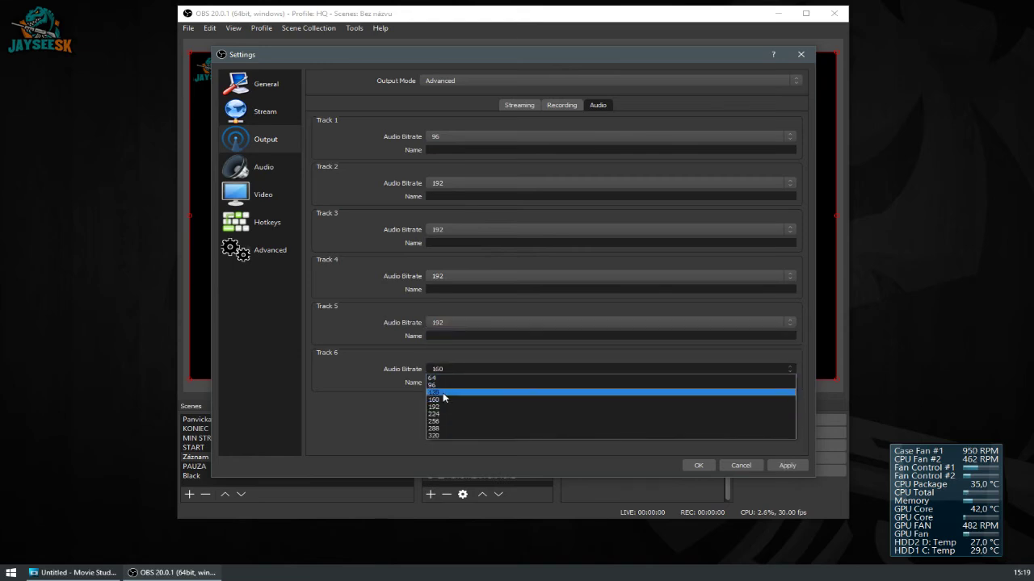
{"action": "left_click", "coordinate": [442, 421]}
{"action": "left_click", "coordinate": [444, 369]}
{"action": "left_click", "coordinate": [444, 407]}
{"action": "left_click", "coordinate": [777, 466]}
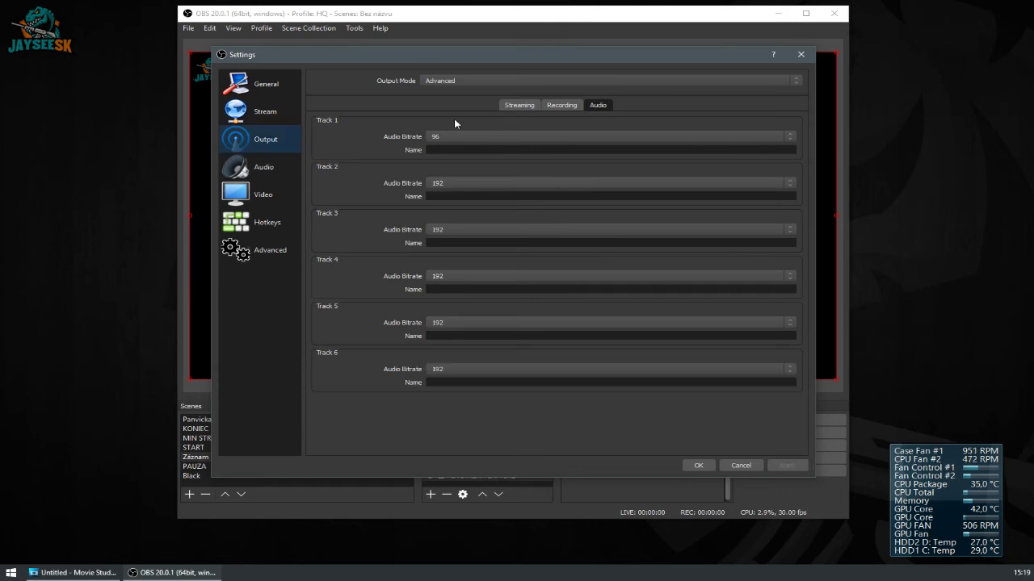
{"action": "left_click", "coordinate": [517, 107]}
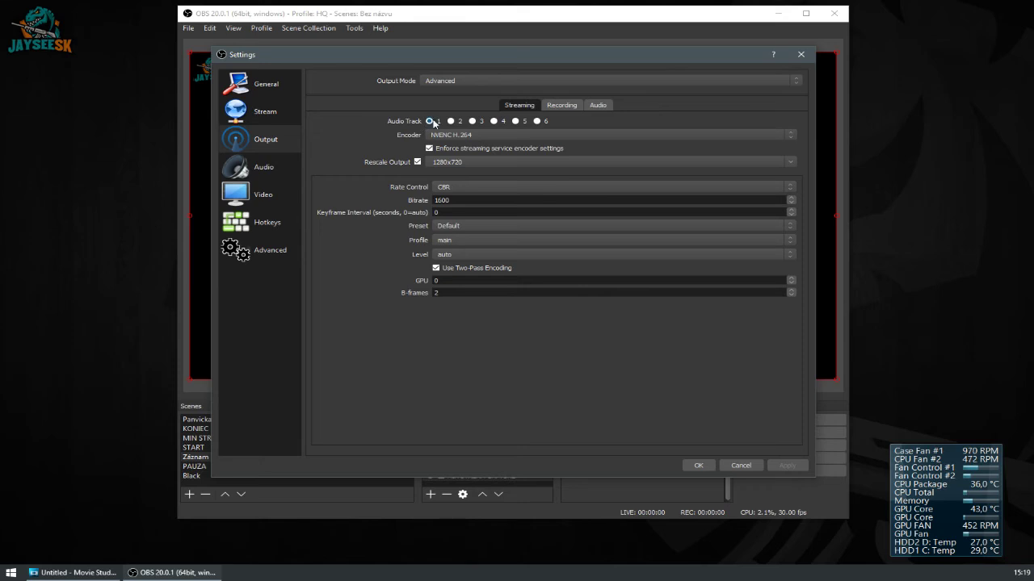
{"action": "left_click", "coordinate": [710, 465]}
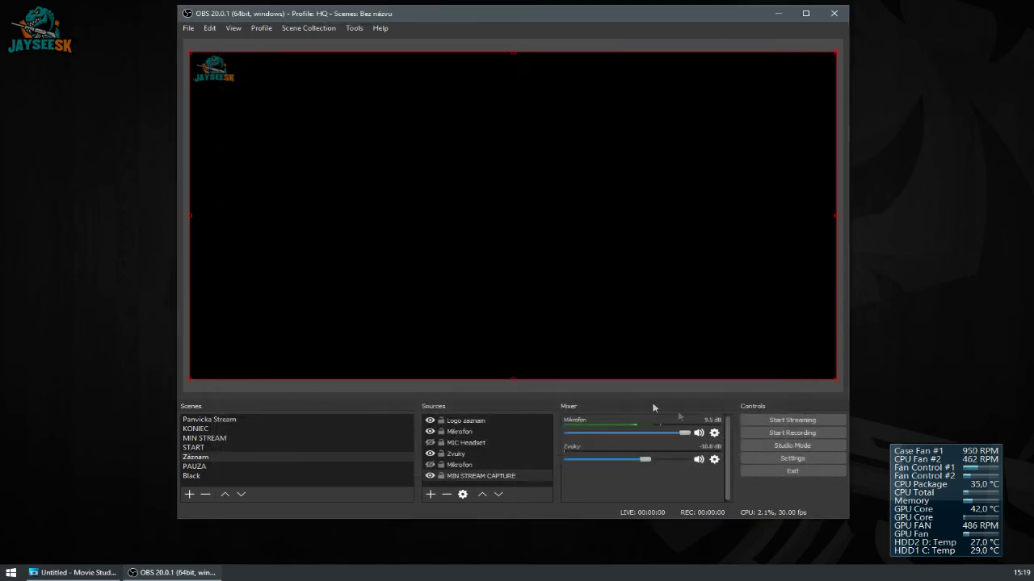
In the advanced audio properties, enable track 4 for Zvuky and disable track 5 for both Mikrofon and Zvuky
{"action": "left_click", "coordinate": [714, 433]}
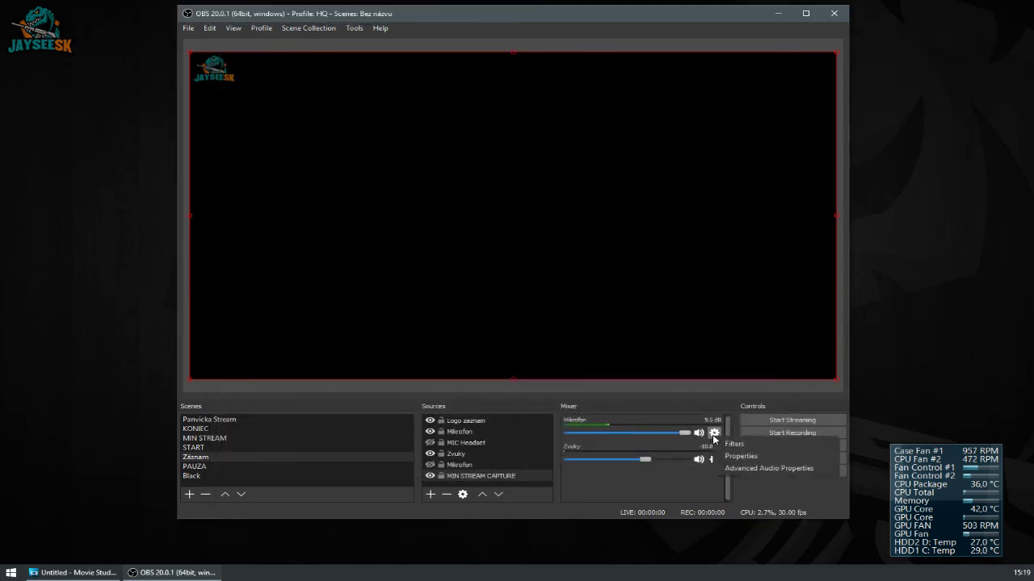
{"action": "left_click", "coordinate": [731, 469]}
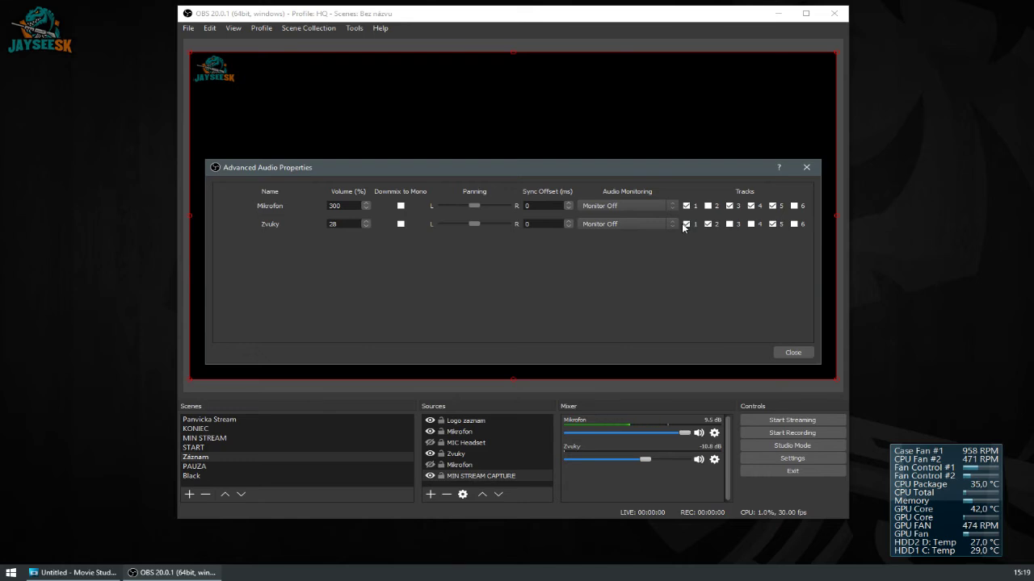
{"action": "left_click", "coordinate": [710, 225]}
{"action": "left_click", "coordinate": [751, 224]}
{"action": "left_click", "coordinate": [773, 206]}
{"action": "left_click", "coordinate": [773, 224]}
{"action": "left_click", "coordinate": [634, 205]}
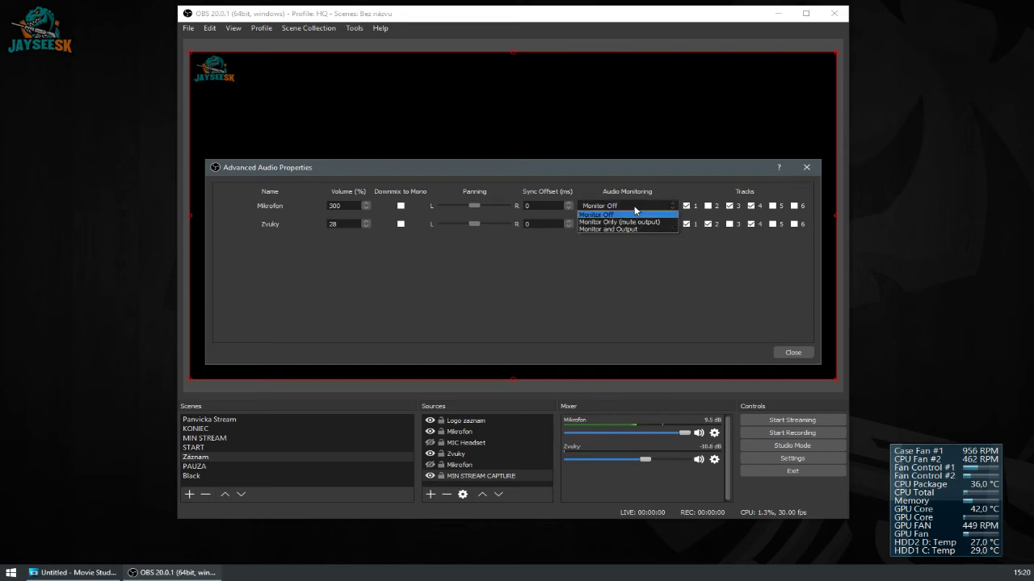
{"action": "left_click", "coordinate": [604, 172]}
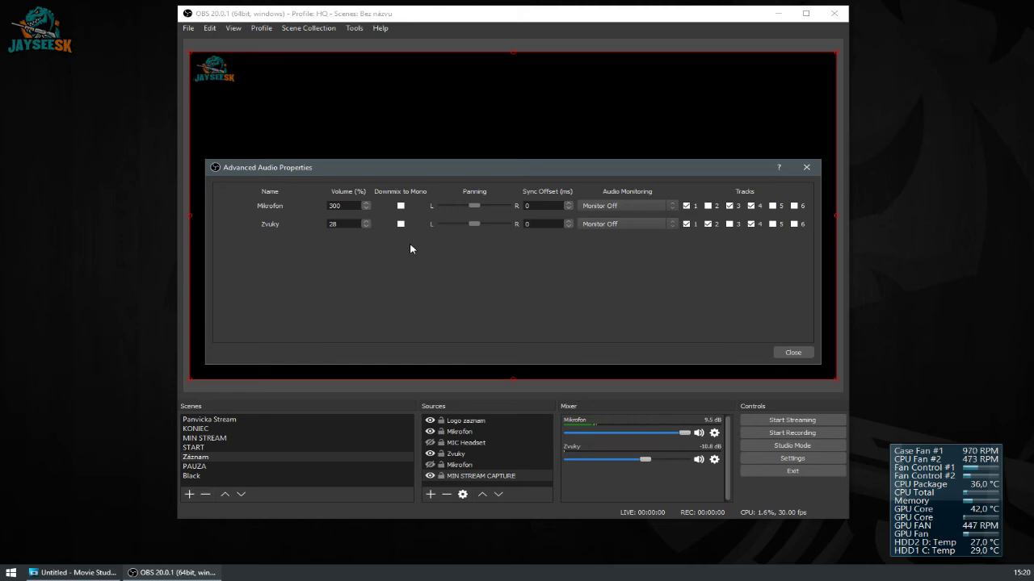
Leave the advanced audio properties and examine MIN STREAM CAPTURE's capture modes and the source types available to add
{"action": "left_click", "coordinate": [790, 354]}
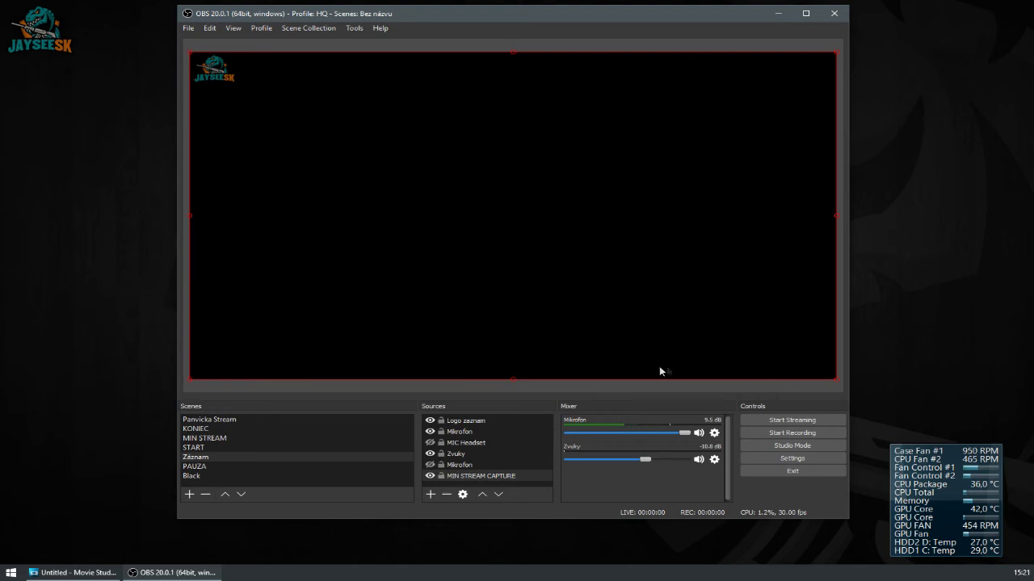
{"action": "left_click", "coordinate": [471, 421]}
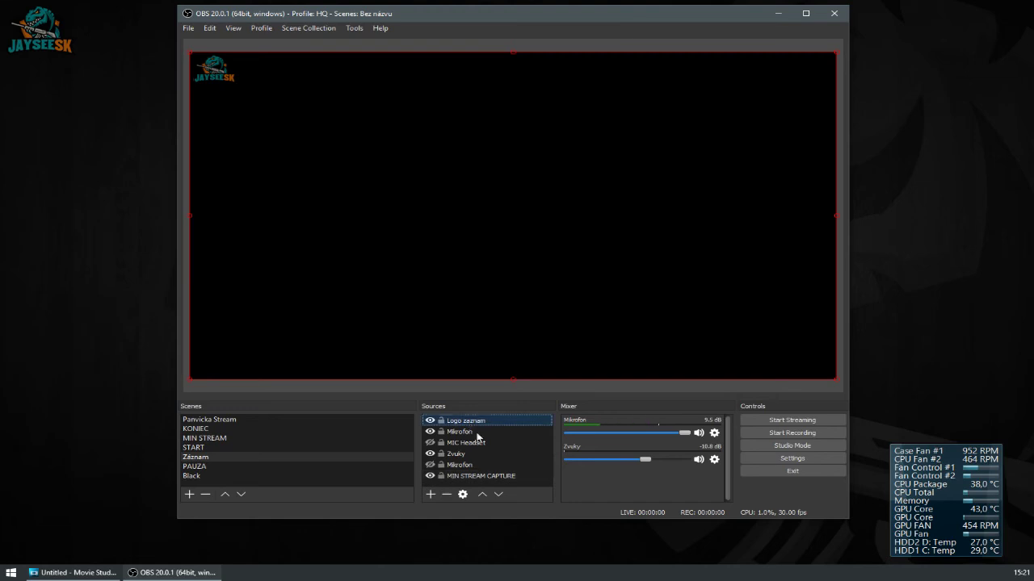
{"action": "double_click", "coordinate": [473, 476]}
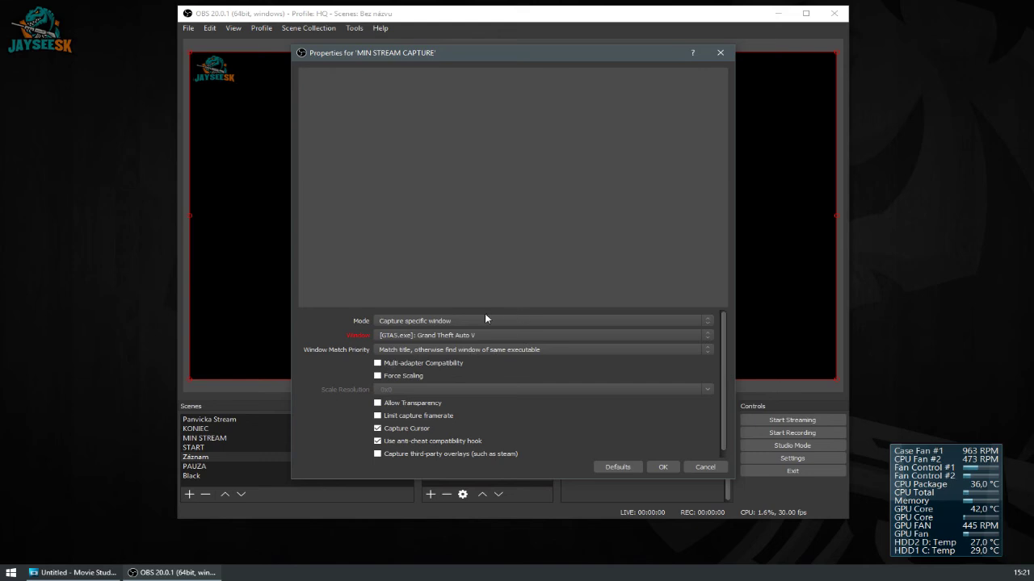
{"action": "left_click", "coordinate": [439, 321]}
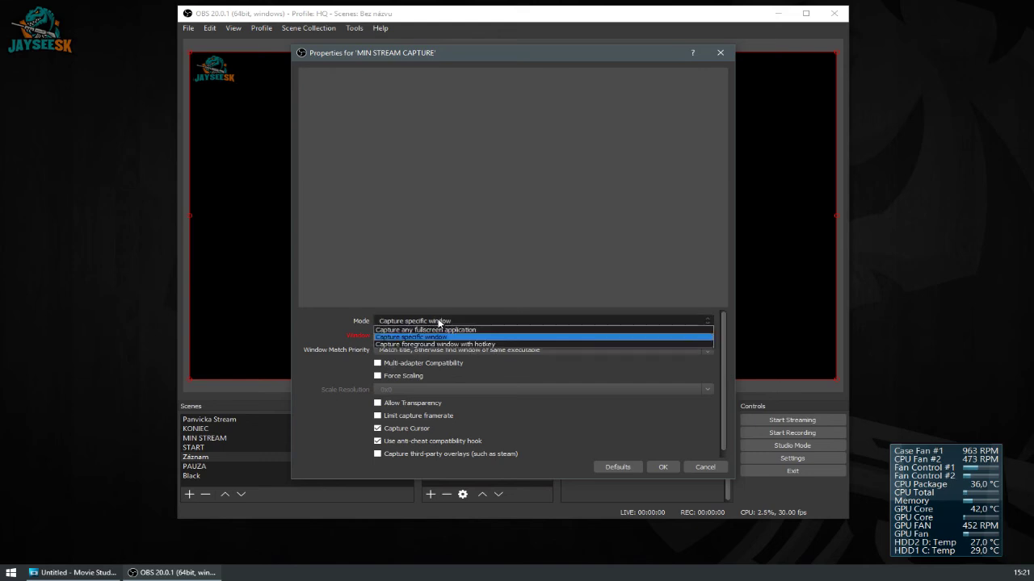
{"action": "left_click", "coordinate": [438, 321]}
{"action": "left_click", "coordinate": [705, 467]}
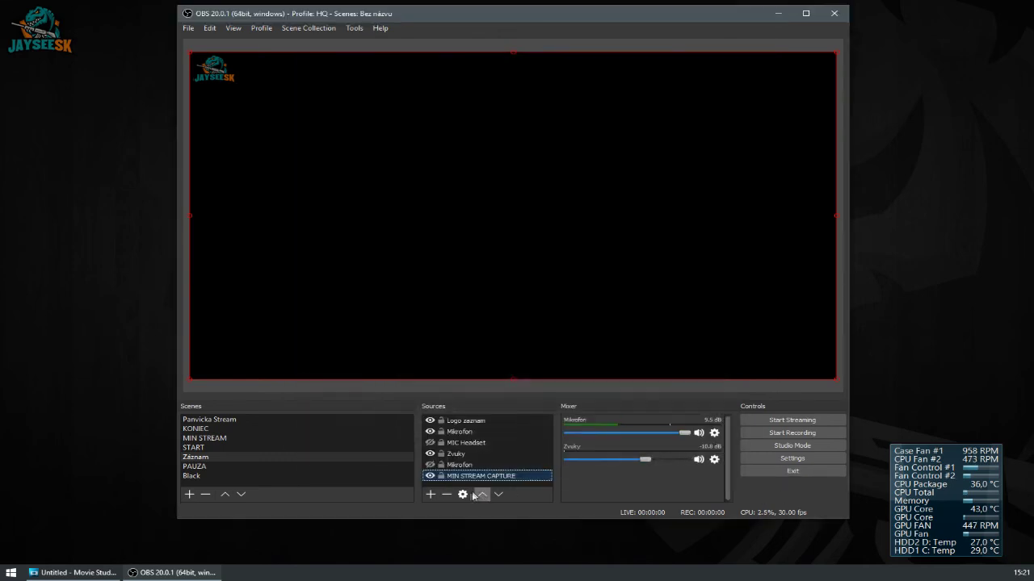
{"action": "left_click", "coordinate": [430, 495]}
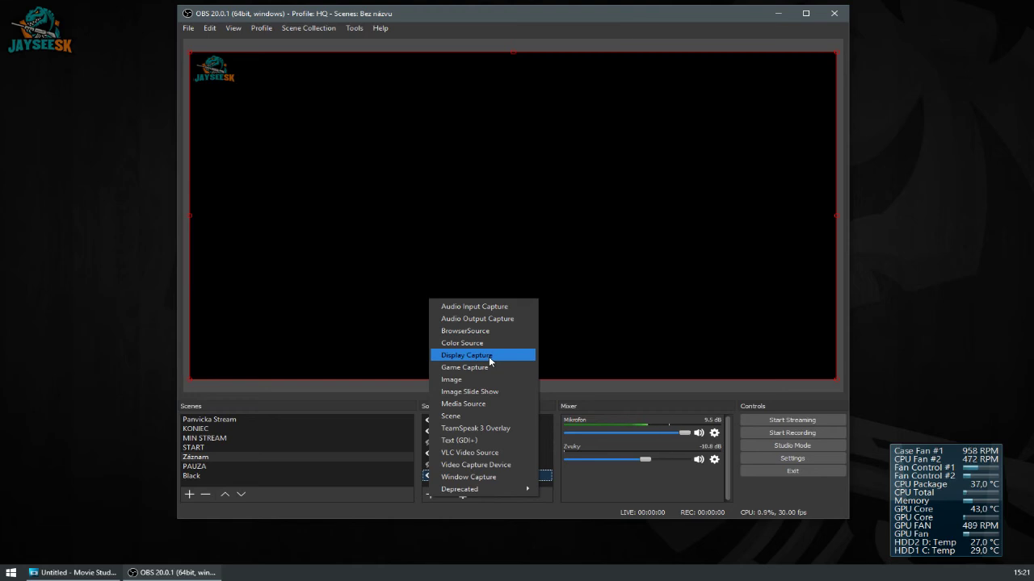
{"action": "left_click", "coordinate": [358, 401]}
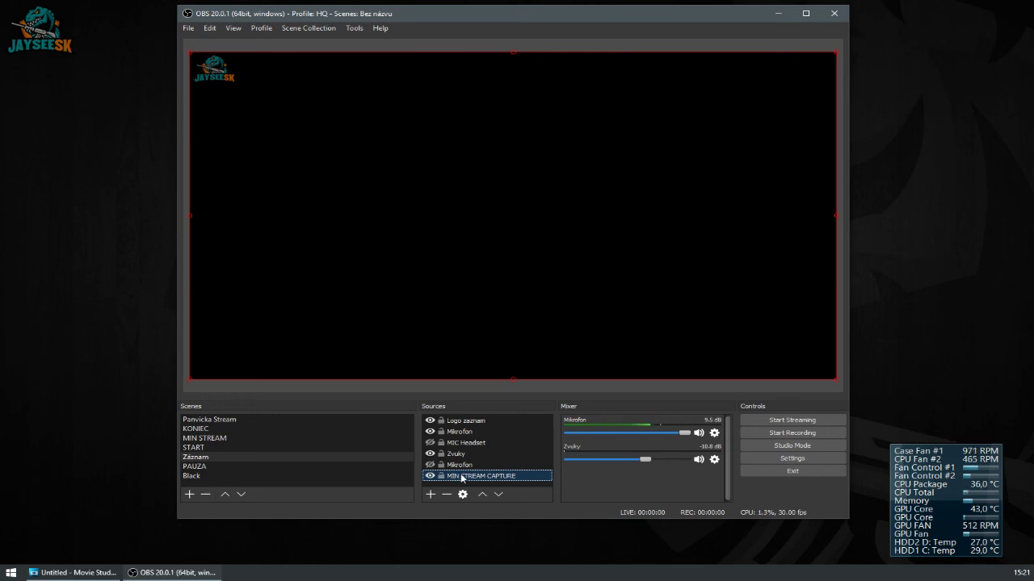
Try the fullscreen application and foreground window with hotkey modes for MIN STREAM CAPTURE, restoring the mode to Capture specific window
{"action": "double_click", "coordinate": [476, 476]}
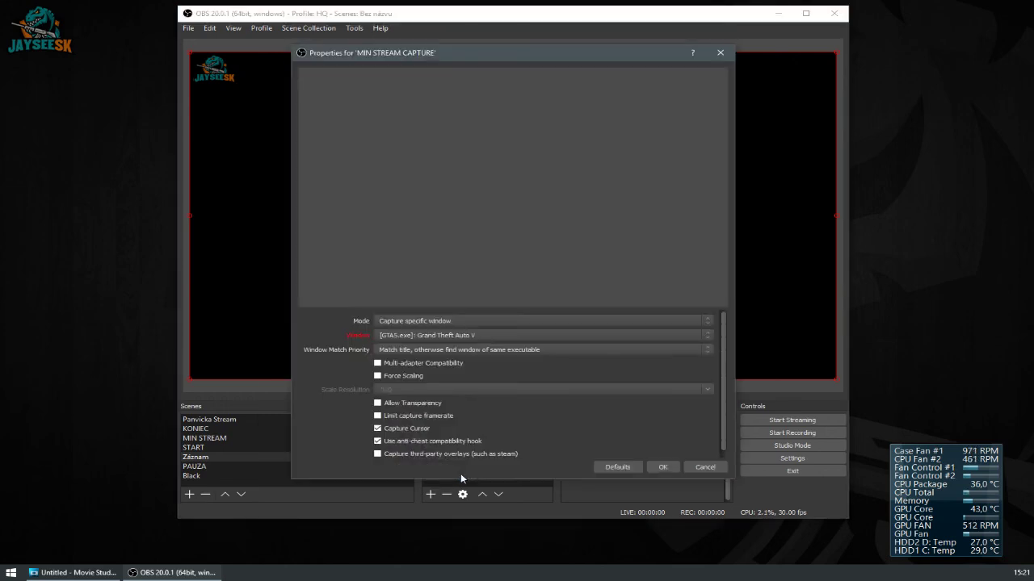
{"action": "left_click", "coordinate": [449, 322]}
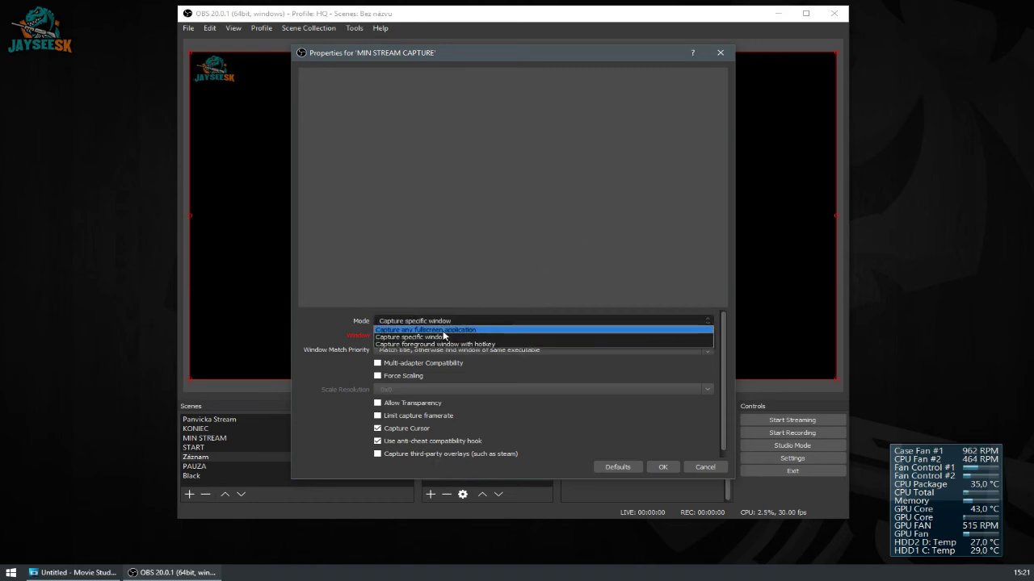
{"action": "left_click", "coordinate": [442, 331]}
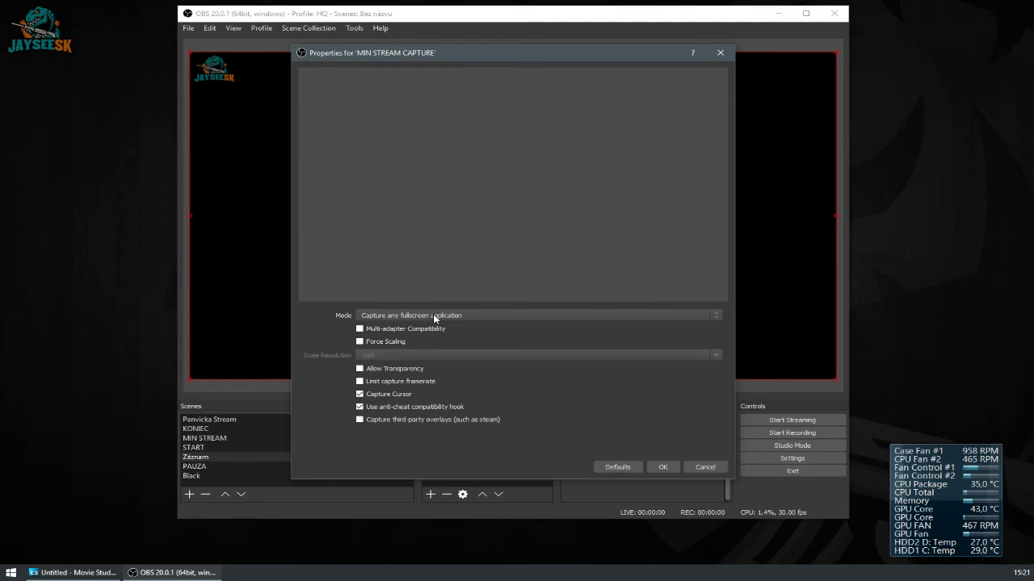
{"action": "left_click", "coordinate": [433, 318]}
{"action": "left_click", "coordinate": [451, 341]}
{"action": "left_click", "coordinate": [441, 316]}
{"action": "left_click", "coordinate": [437, 333]}
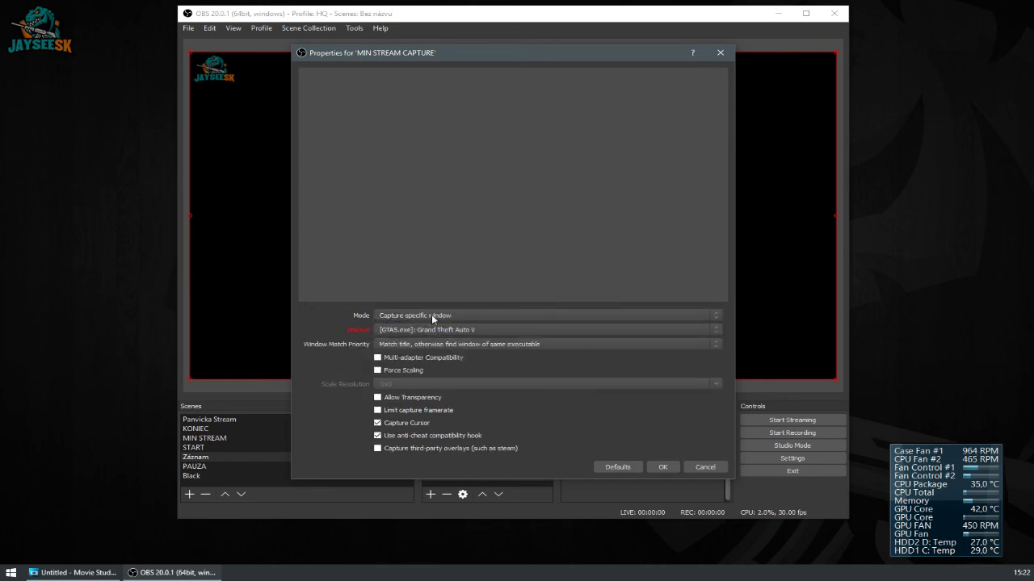
Review the windows MIN STREAM CAPTURE can capture, keep [GTA5.exe]: Grand Theft Auto V and accept the properties
{"action": "left_click", "coordinate": [439, 330]}
{"action": "left_click", "coordinate": [461, 332]}
{"action": "left_click", "coordinate": [462, 330]}
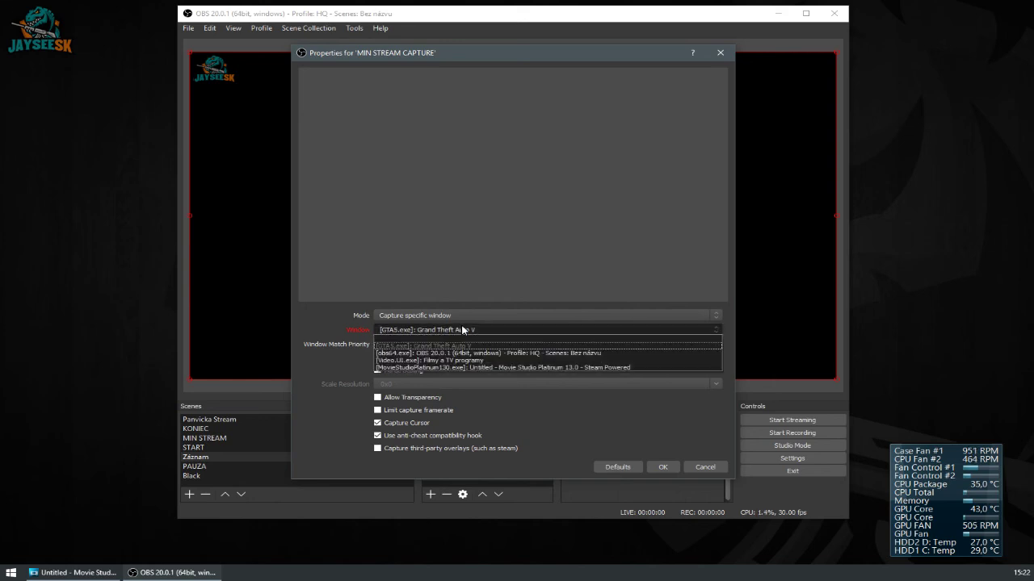
{"action": "left_click", "coordinate": [462, 330]}
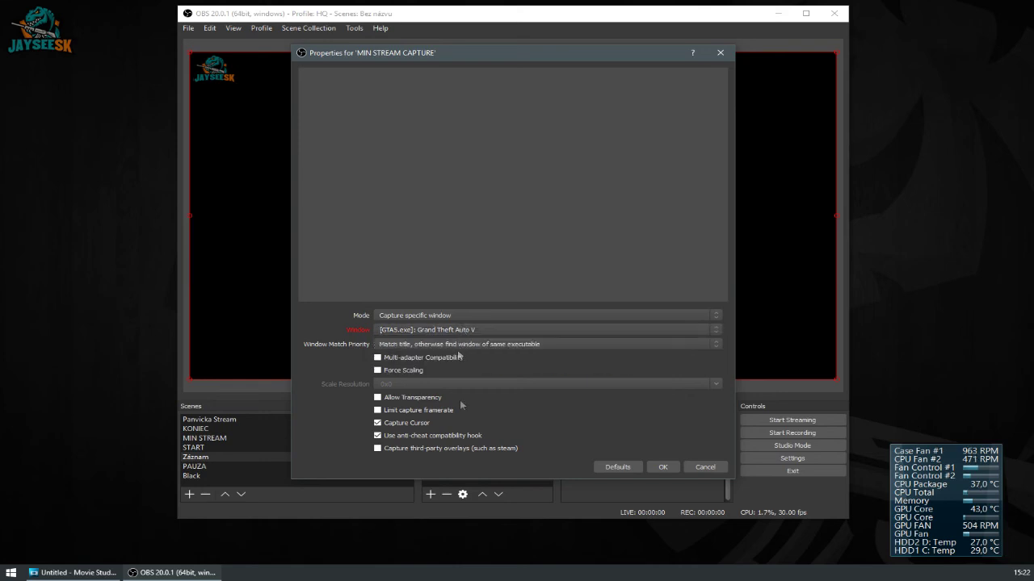
{"action": "left_click", "coordinate": [667, 468]}
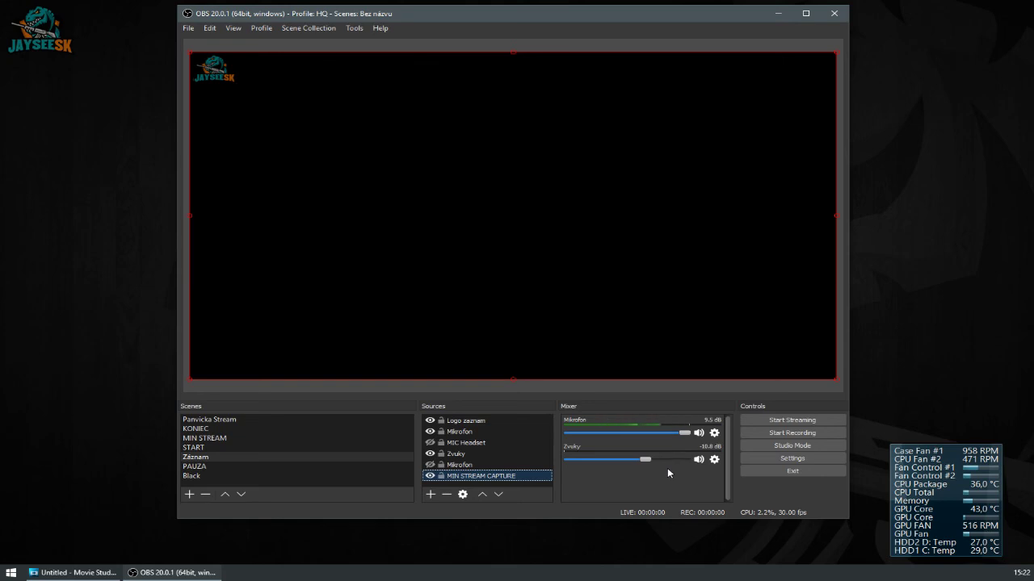
Open the settings and review the streaming service and stream key field, the streaming output, audio devices and video resolution
{"action": "left_click", "coordinate": [793, 458]}
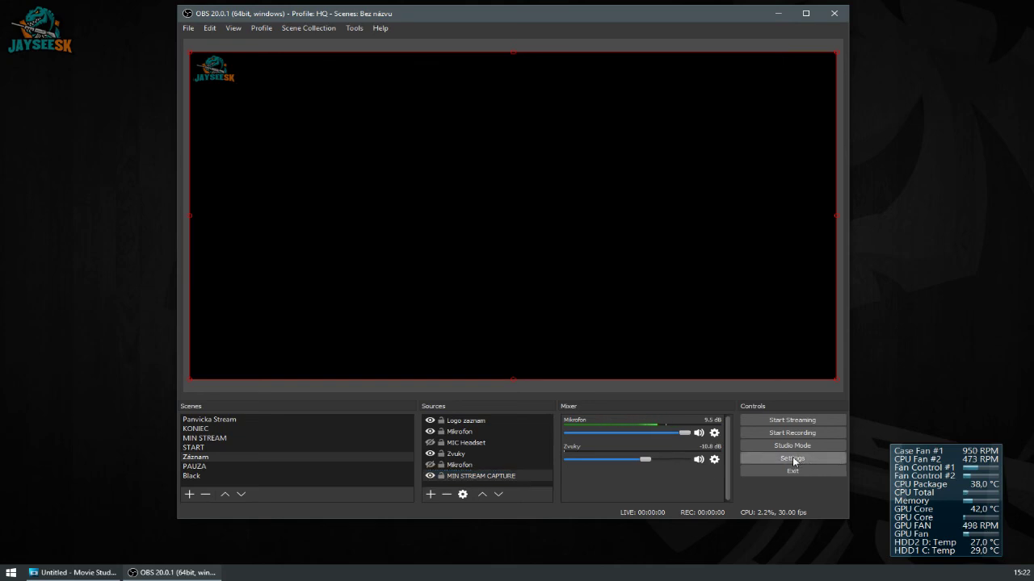
{"action": "left_click", "coordinate": [267, 111]}
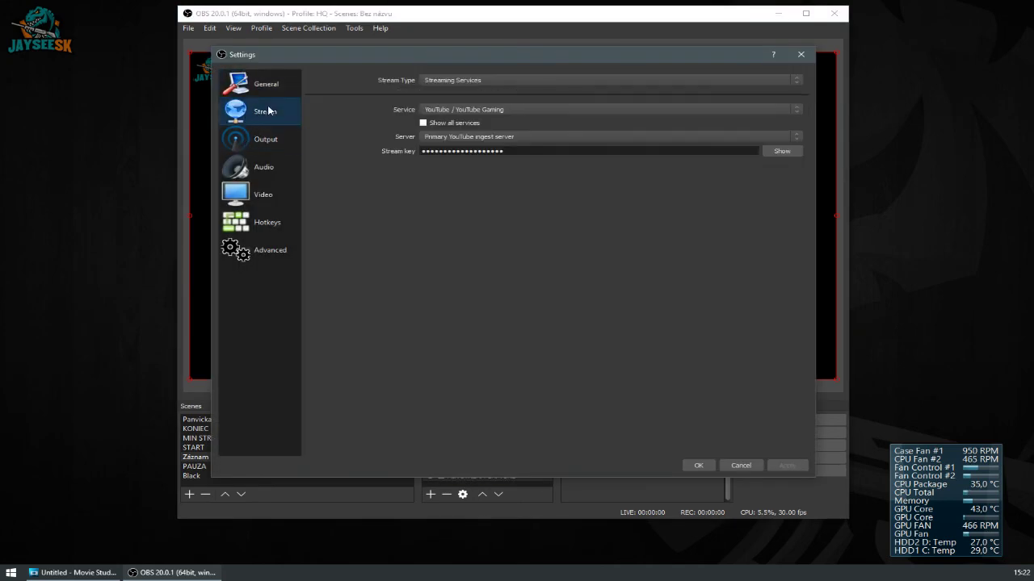
{"action": "left_click_drag", "start_coordinate": [423, 151], "coordinate": [507, 196]}
{"action": "key", "text": "ctrl+v"}
{"action": "left_click", "coordinate": [266, 139]}
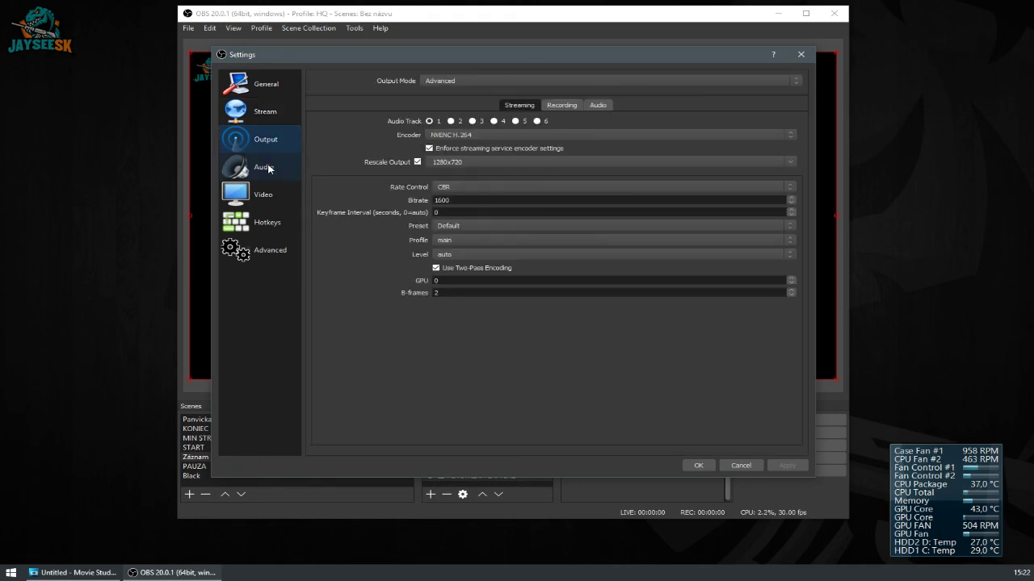
{"action": "left_click", "coordinate": [266, 173]}
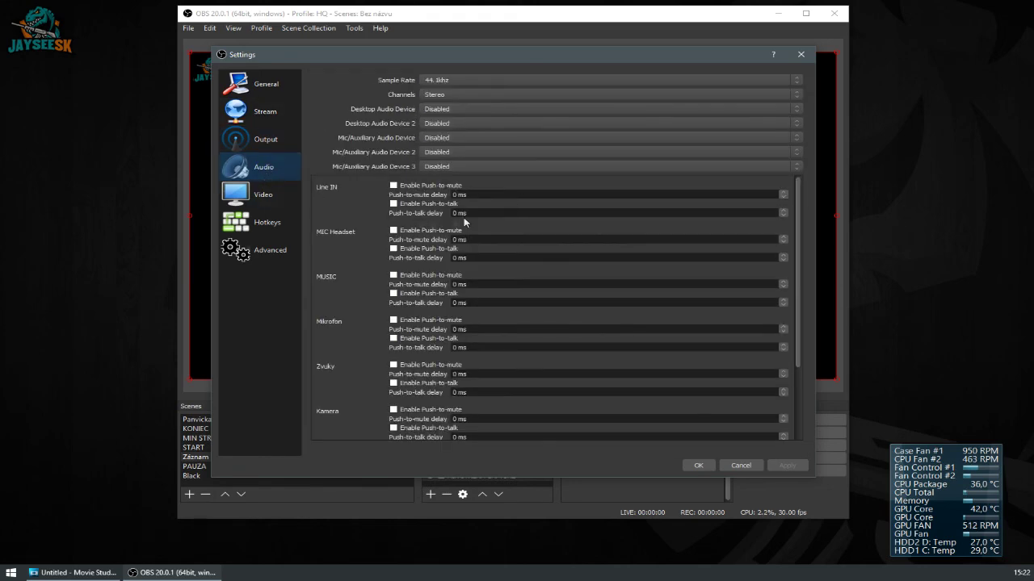
{"action": "left_click", "coordinate": [273, 193]}
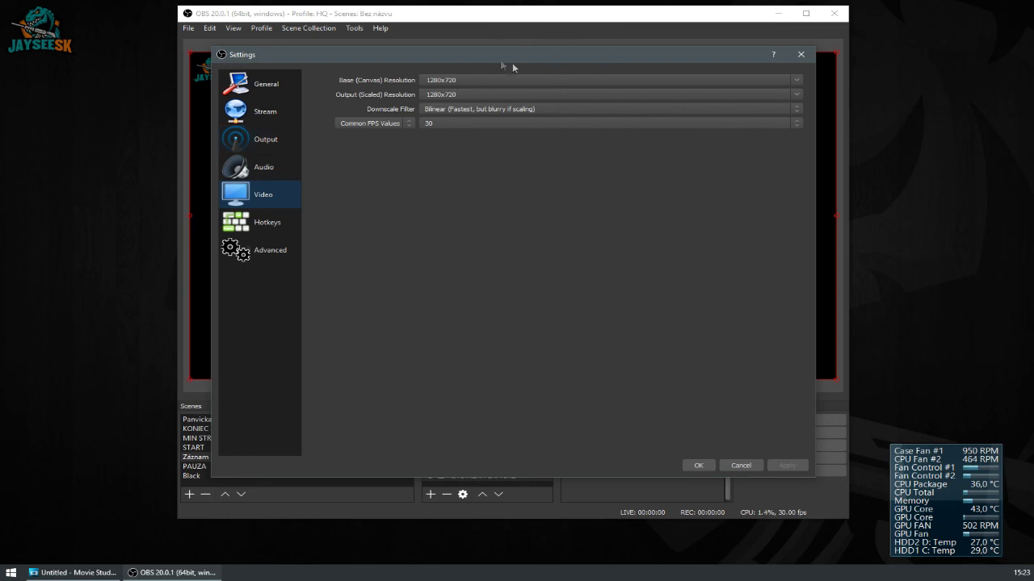
Look through the hotkey assignments for streaming, recording and scene sources, and close the settings without saving
{"action": "left_click", "coordinate": [245, 224]}
{"action": "scroll", "coordinate": [430, 98], "scroll_direction": "down", "scroll_amount": 1}
{"action": "scroll", "coordinate": [430, 98], "scroll_direction": "up", "scroll_amount": 1}
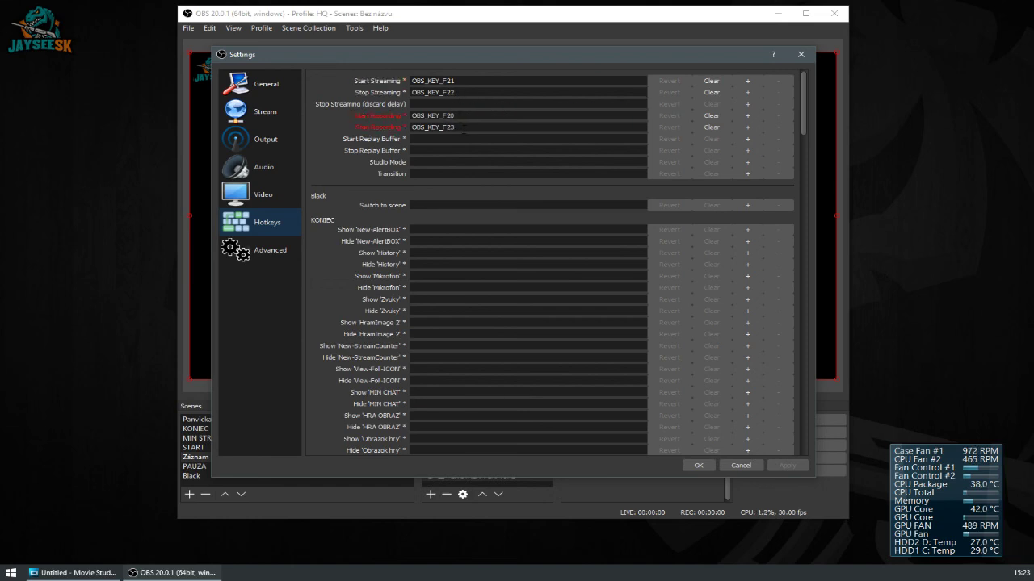
{"action": "scroll", "coordinate": [357, 312], "scroll_direction": "down", "scroll_amount": 10}
{"action": "scroll", "coordinate": [455, 247], "scroll_direction": "up", "scroll_amount": 10}
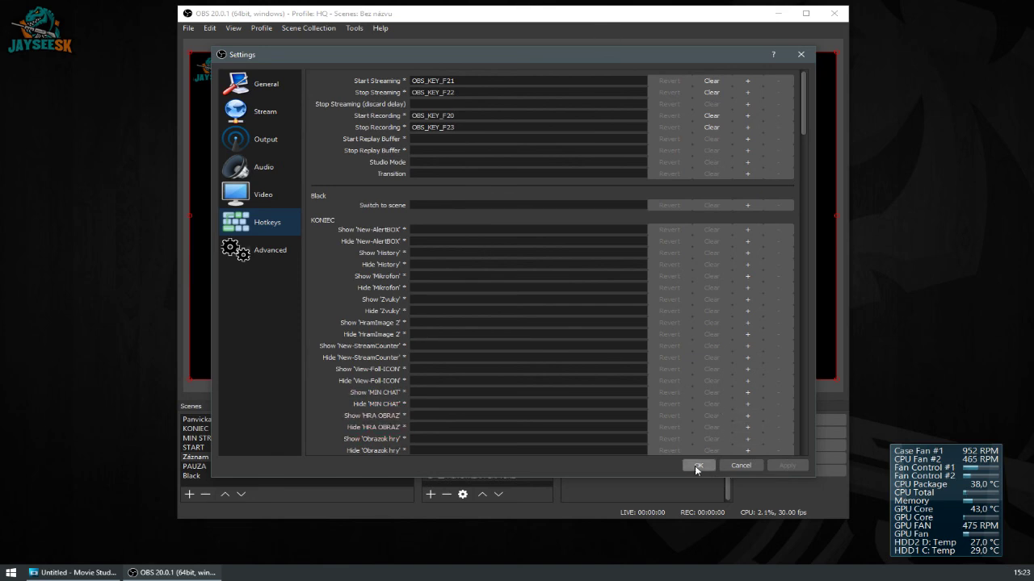
{"action": "left_click", "coordinate": [740, 466]}
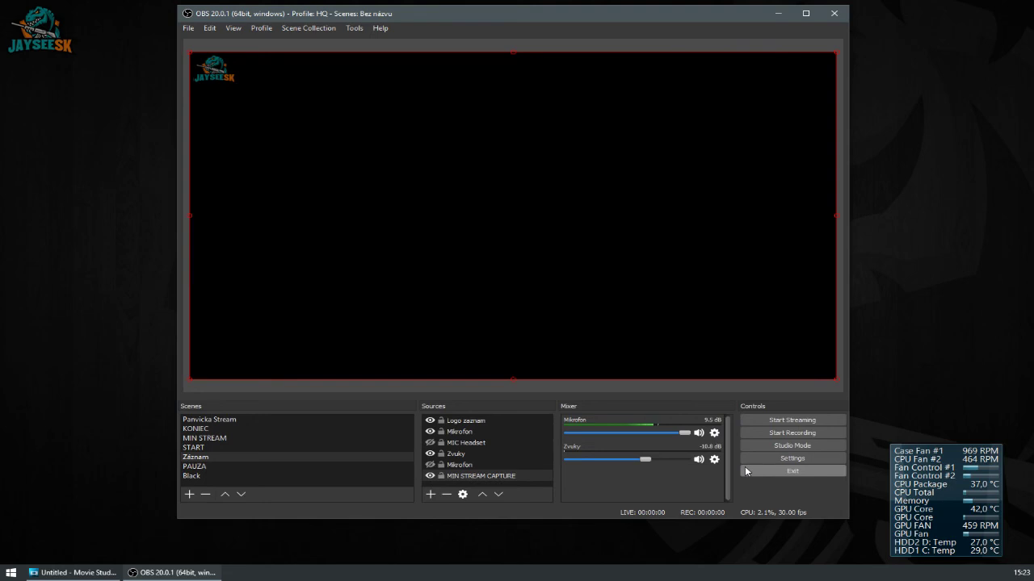